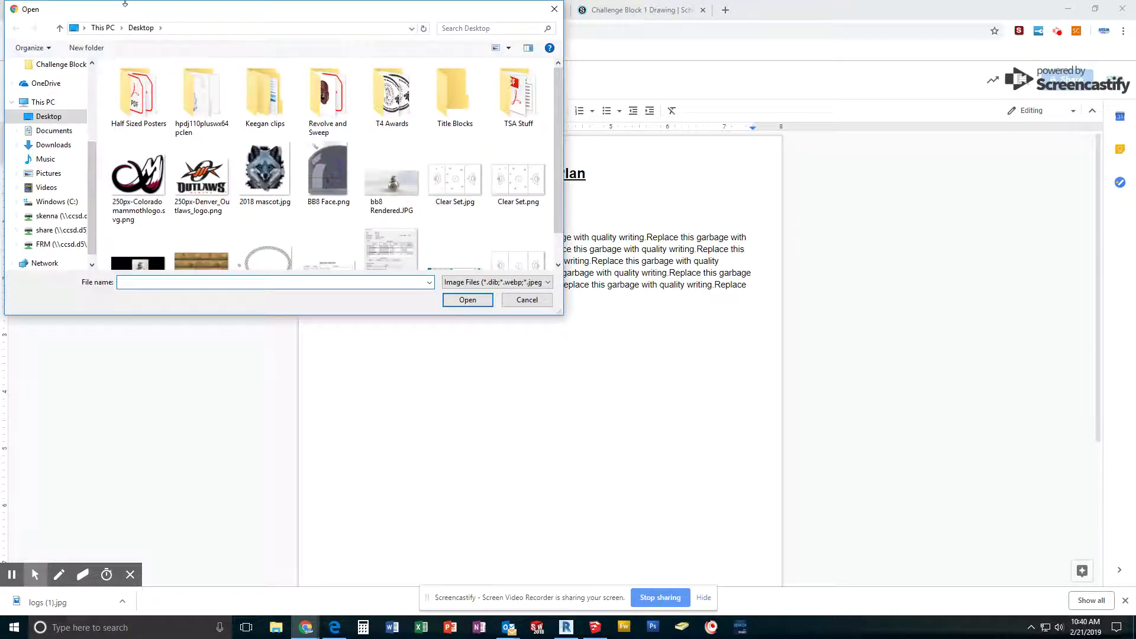
# Step: Insert WholePlatform.jpg from the H: drive's Theater Tech 3 folder below the description paragraph
pyautogui.click(59, 217)
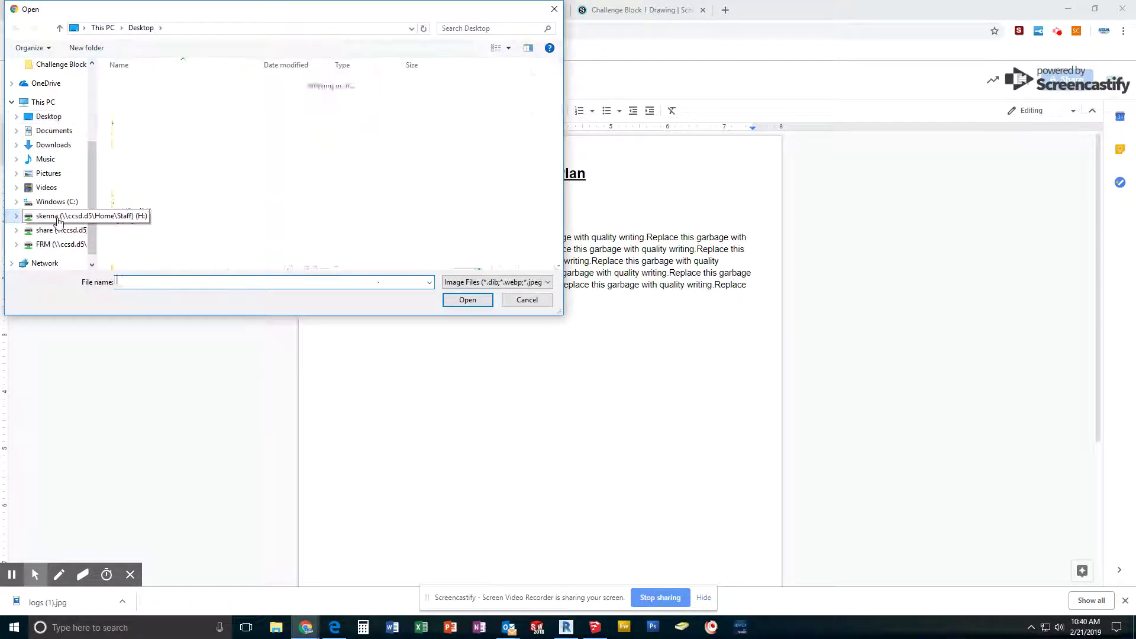
pyautogui.scroll(-6, 223, 209)
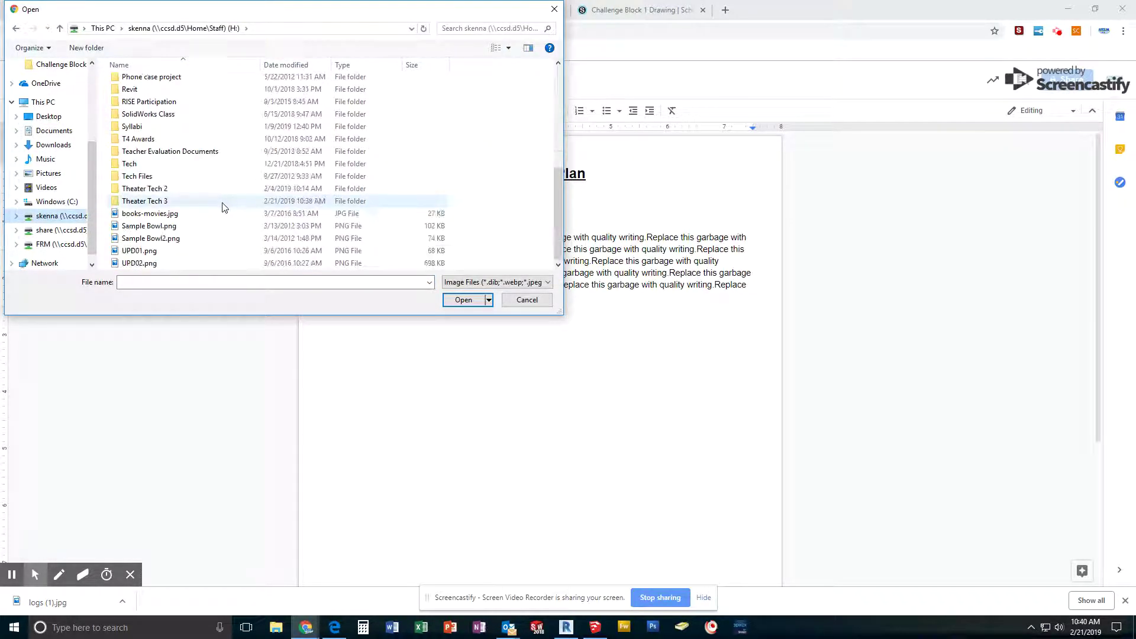
pyautogui.doubleClick(168, 202)
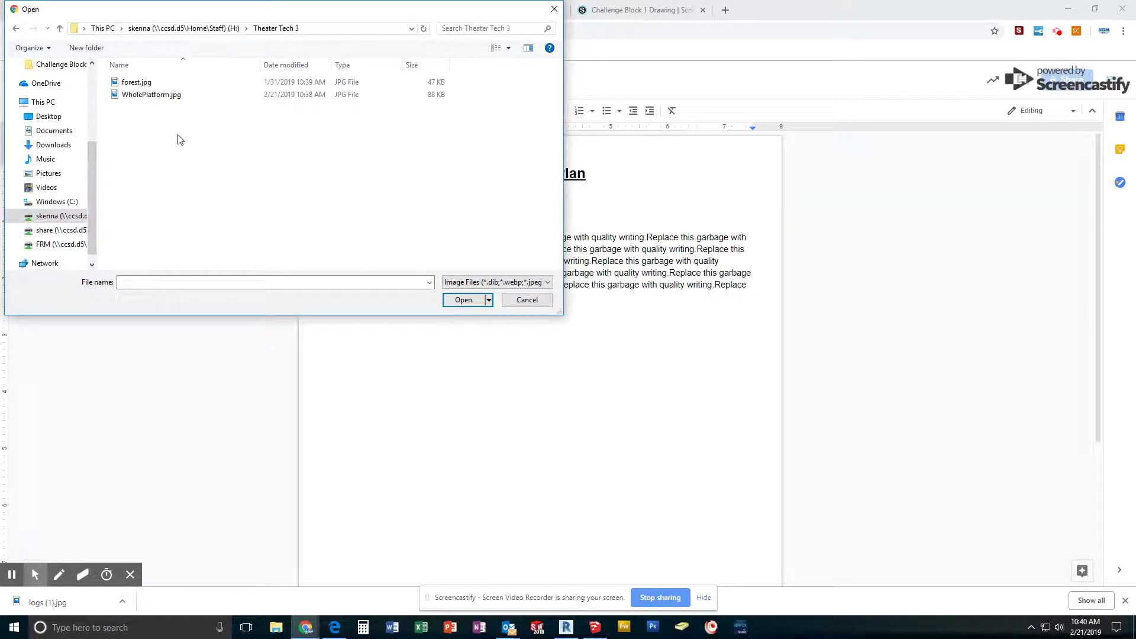
pyautogui.click(155, 96)
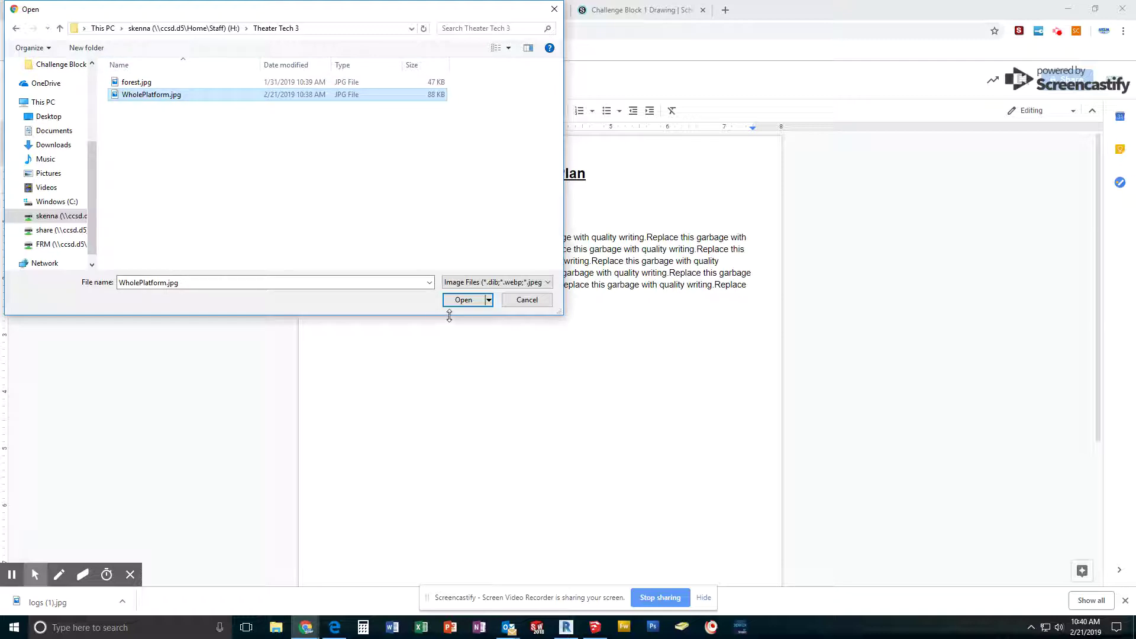
pyautogui.click(463, 299)
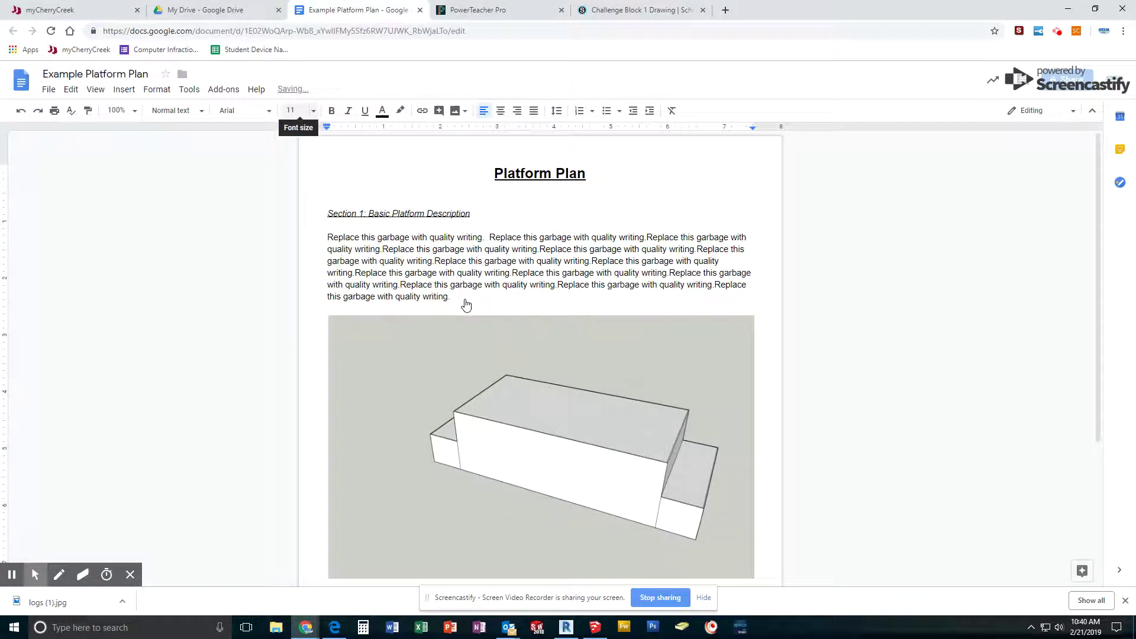
# Step: Shrink the platform image from its top-right corner to about three-quarters of the text width
pyautogui.scroll(-3, 524, 489)
pyautogui.scroll(1, 525, 471)
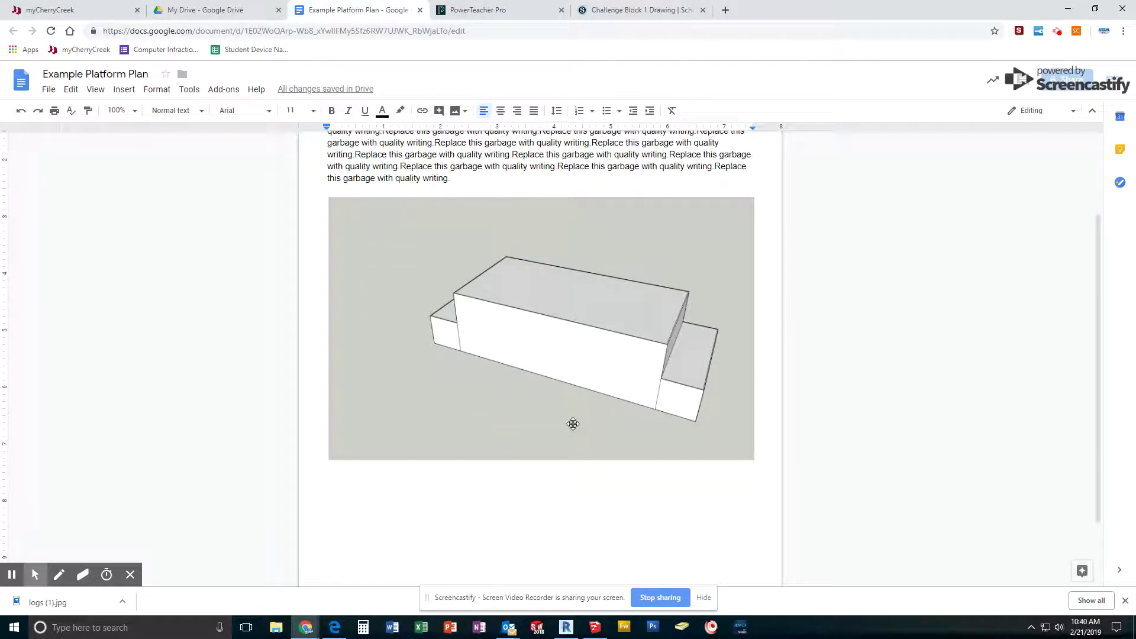
pyautogui.click(452, 389)
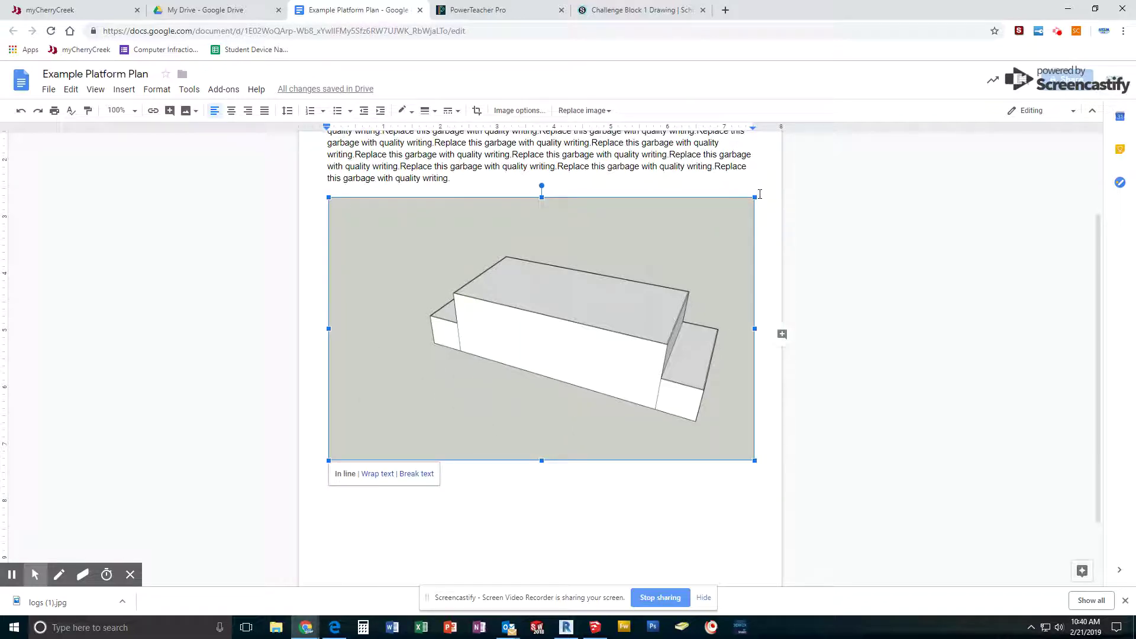
pyautogui.moveTo(754, 197); pyautogui.dragTo(685, 243)
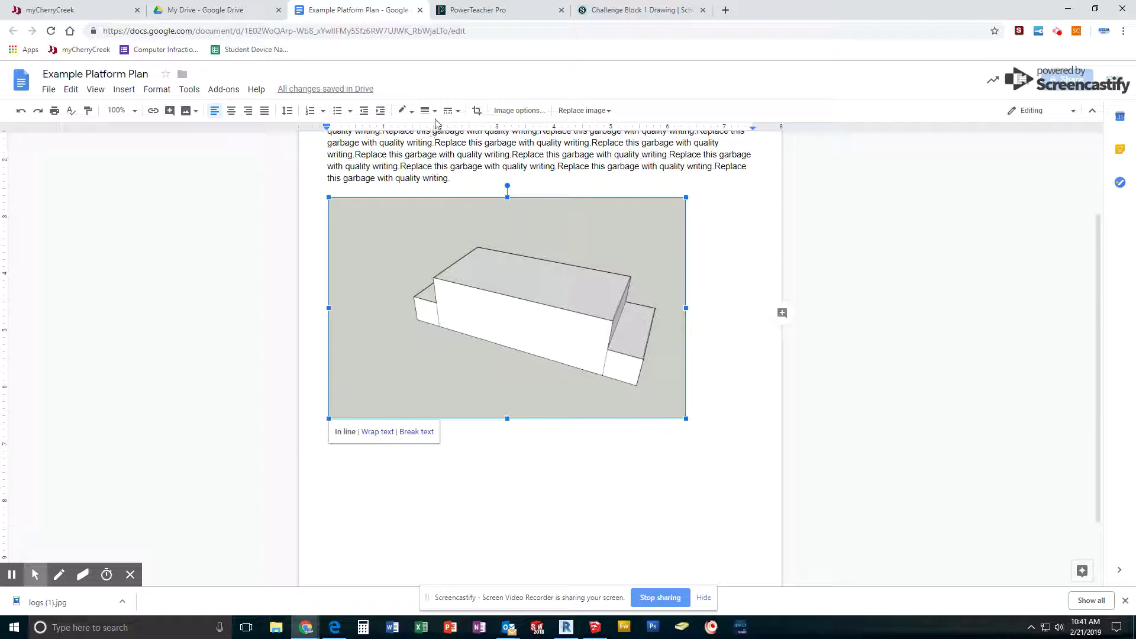
# Step: Crop the platform image inward on the top, left, bottom and right to trim the empty background
pyautogui.click(476, 111)
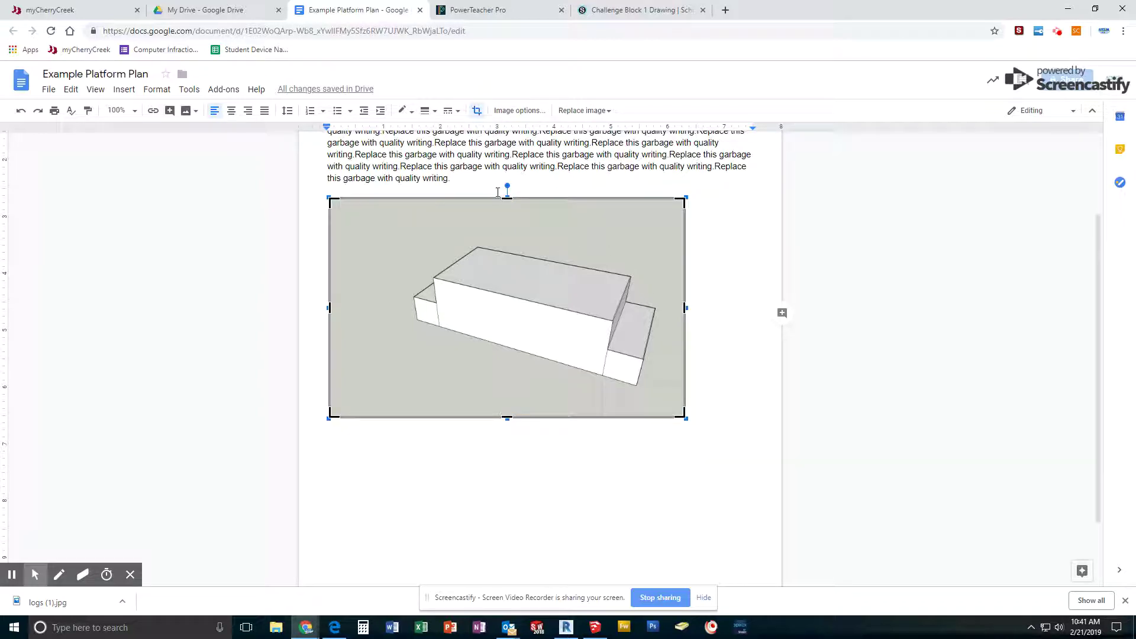
pyautogui.moveTo(503, 199); pyautogui.dragTo(503, 226)
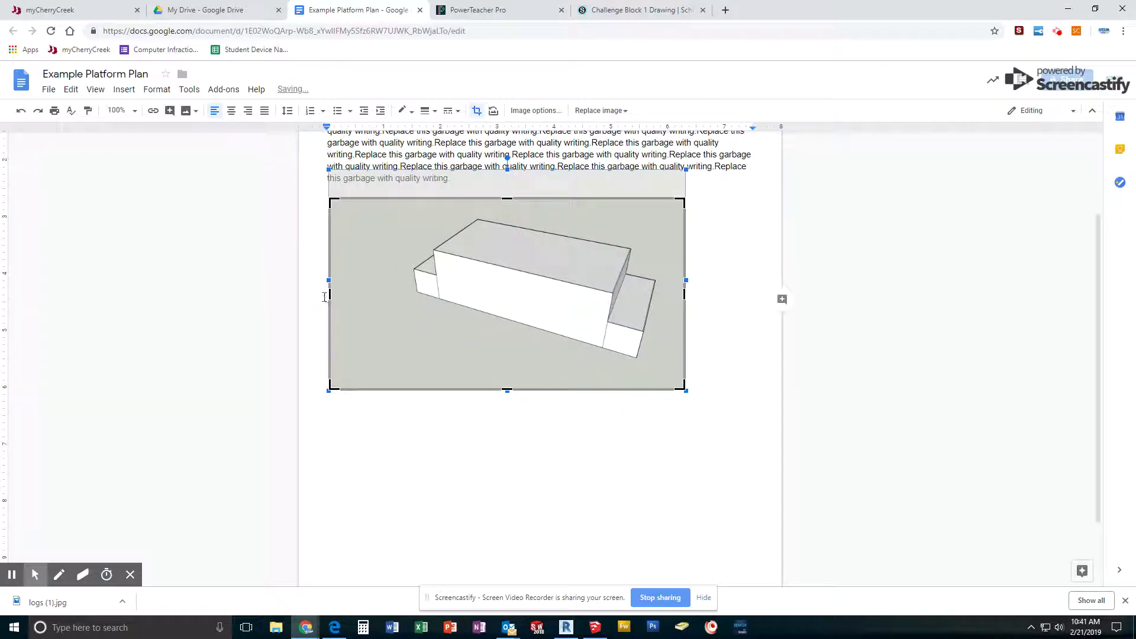
pyautogui.moveTo(329, 295); pyautogui.dragTo(396, 297)
pyautogui.moveTo(471, 389); pyautogui.dragTo(472, 368)
pyautogui.moveTo(614, 288); pyautogui.dragTo(596, 289)
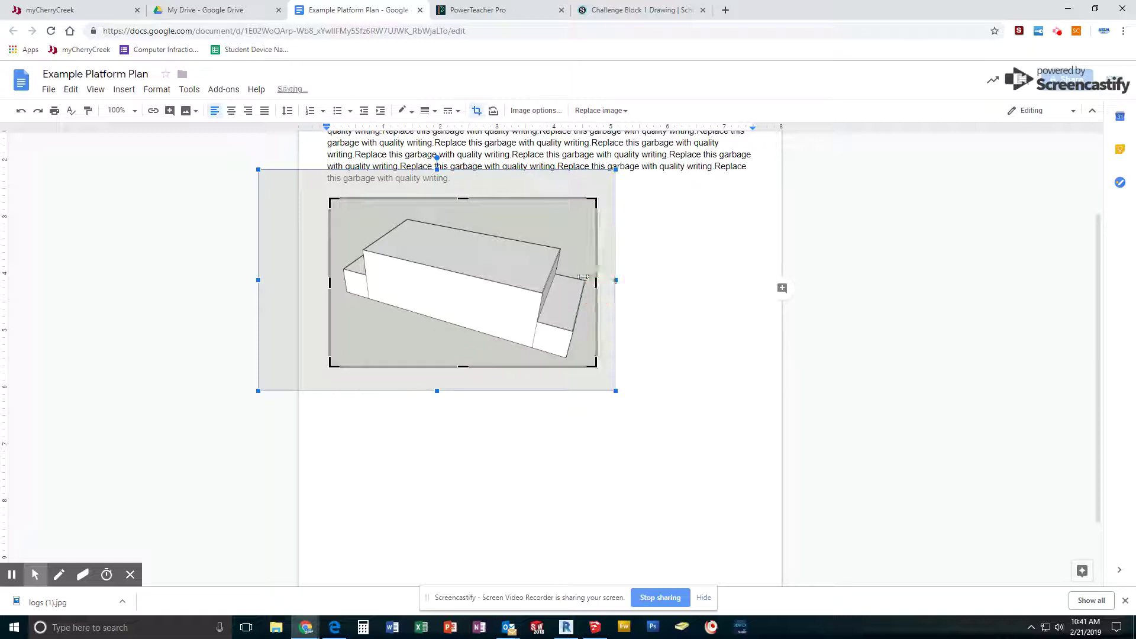
pyautogui.moveTo(464, 203); pyautogui.dragTo(464, 214)
pyautogui.click(531, 445)
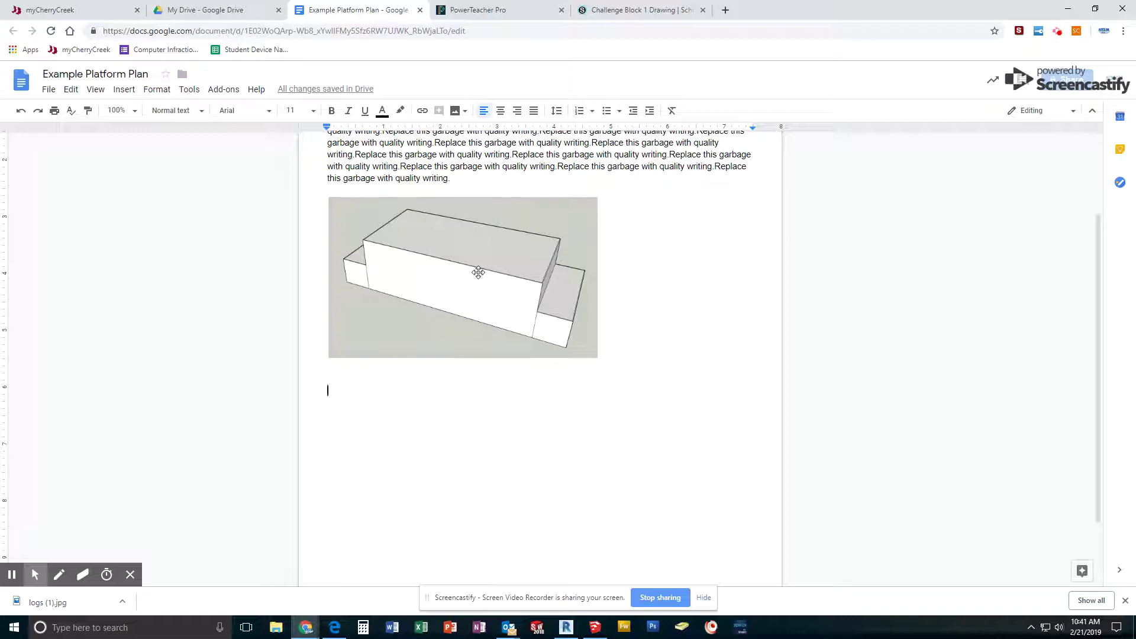
# Step: Shrink the platform image slightly more using its bottom-right handle
pyautogui.click(480, 271)
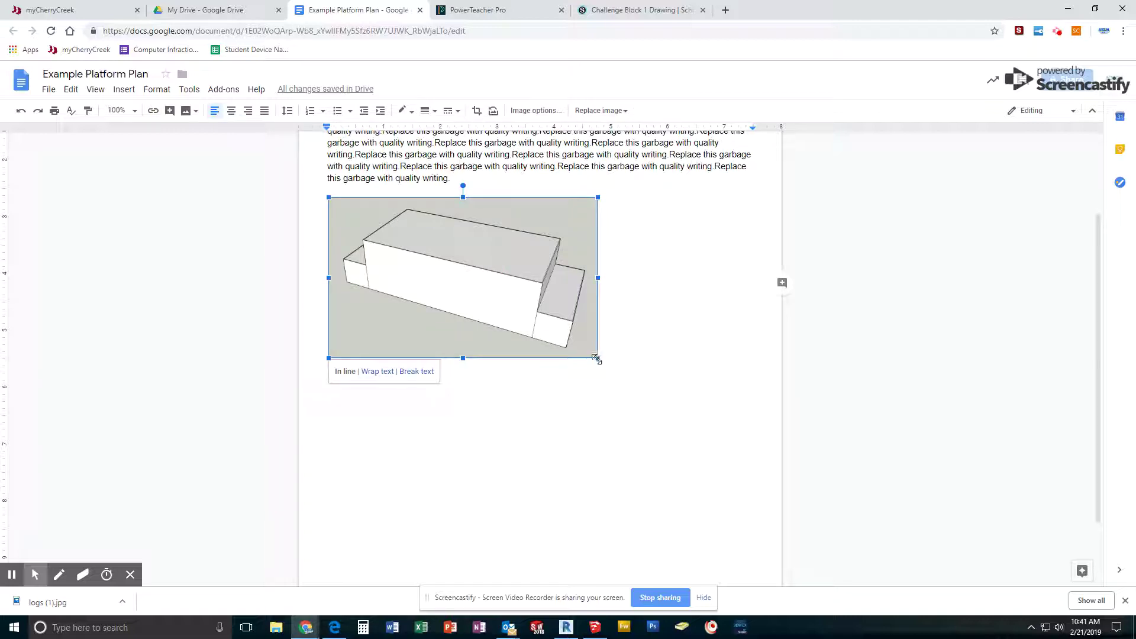
pyautogui.moveTo(596, 359); pyautogui.dragTo(569, 341)
pyautogui.click(627, 334)
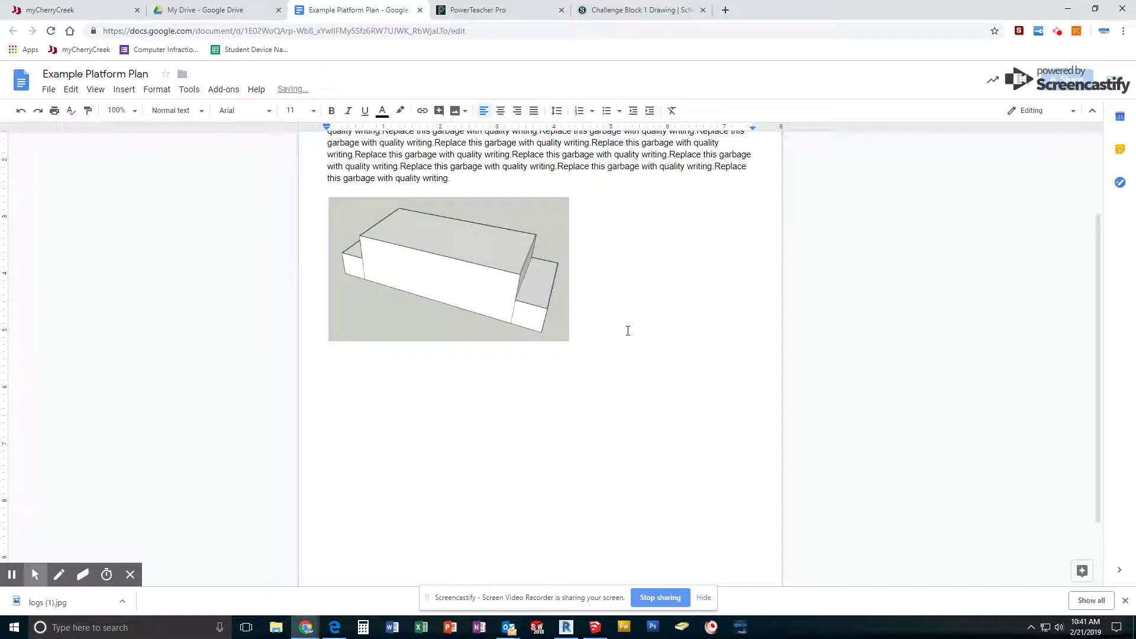
# Step: Give the image a thick black border, then undo it with Ctrl+Z
pyautogui.click(471, 320)
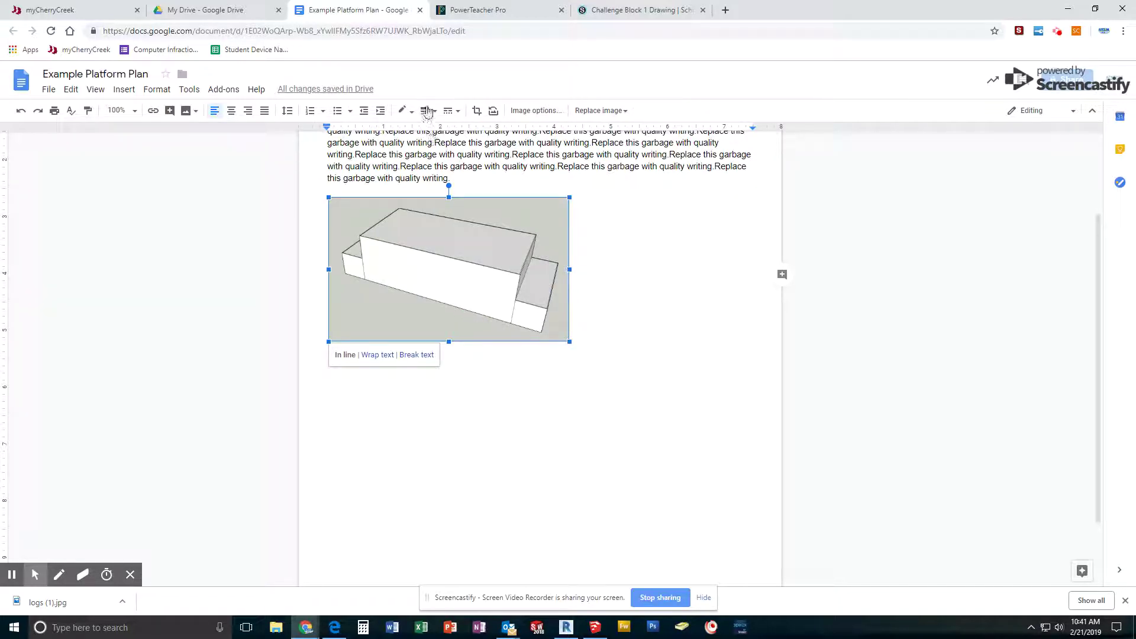
pyautogui.click(436, 112)
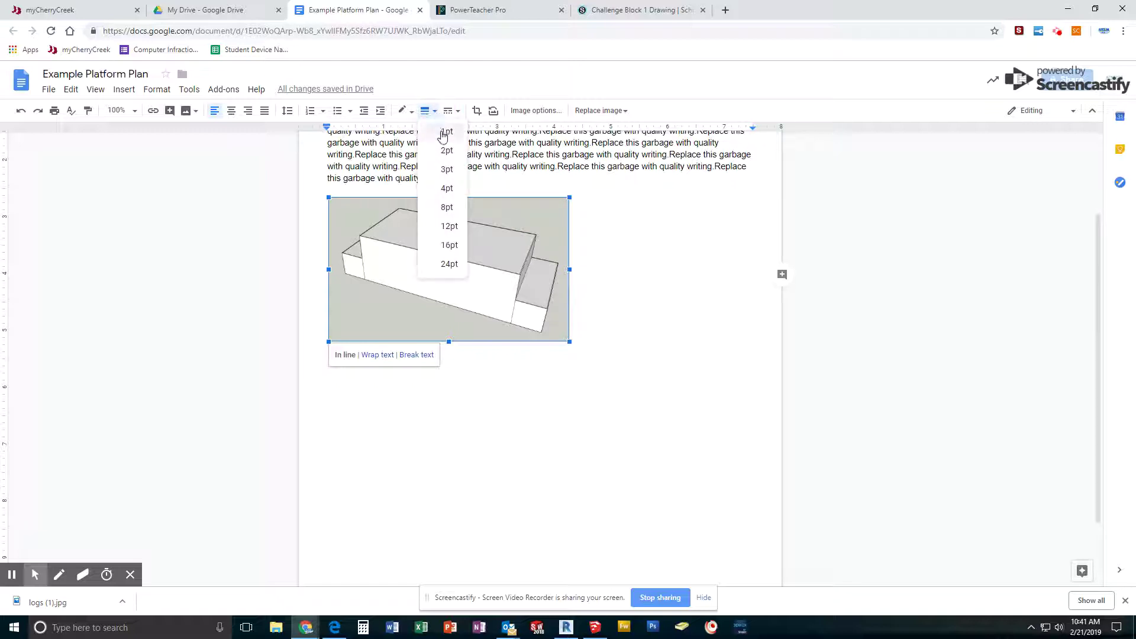
pyautogui.click(446, 169)
pyautogui.click(555, 465)
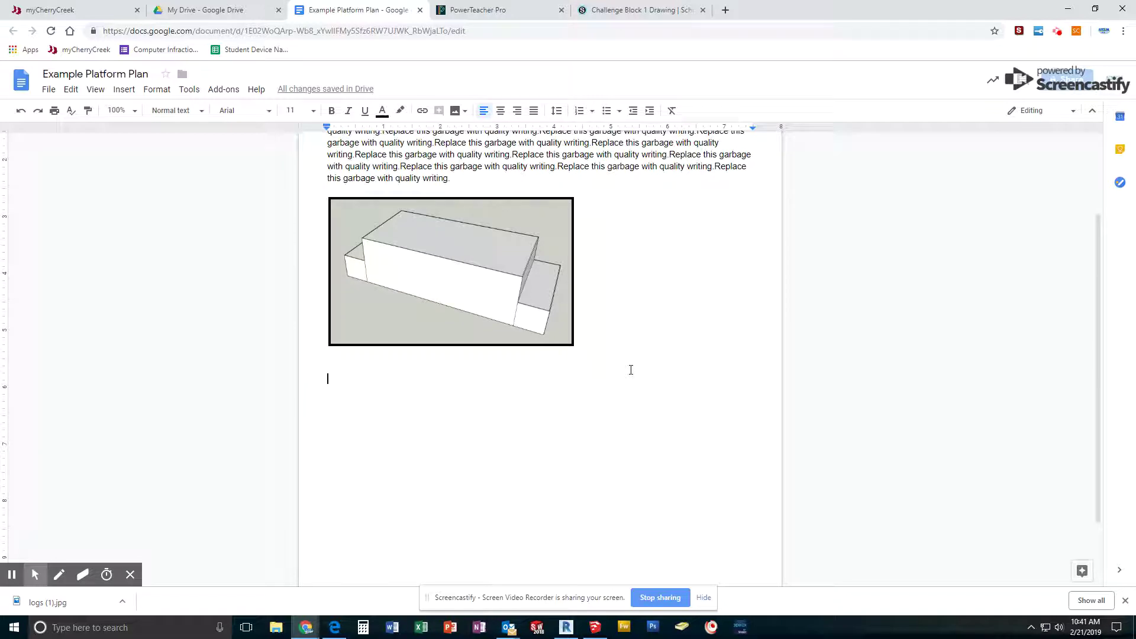
pyautogui.hotkey('ctrl', 'z')
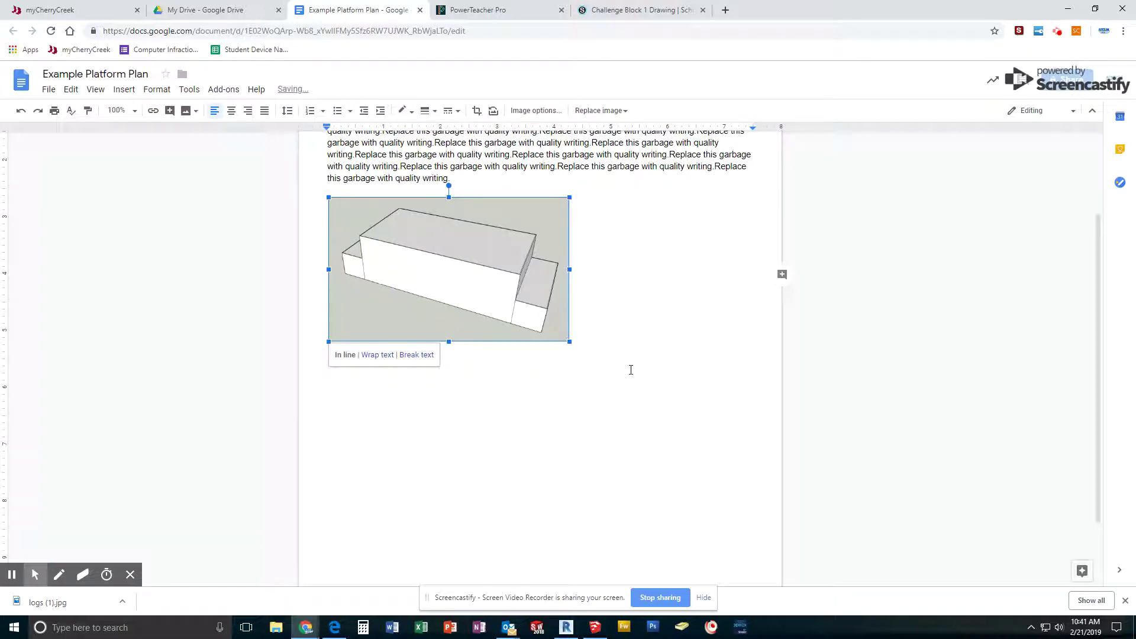
pyautogui.hotkey('ctrl', 'z')
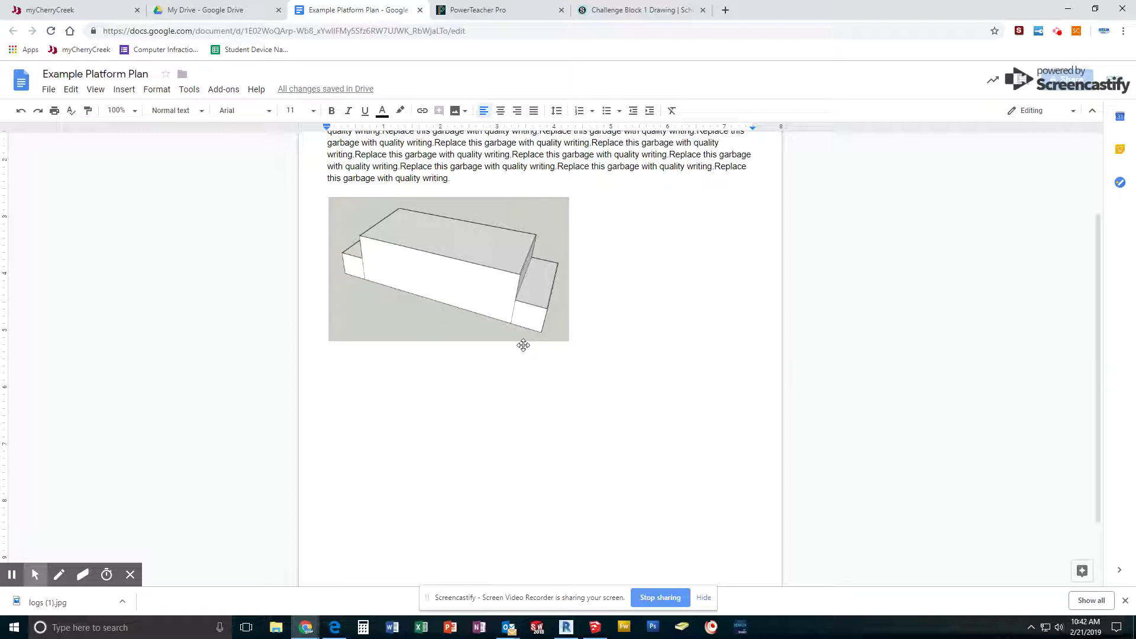
# Step: Insert a 1 x 2 table below the platform image
pyautogui.click(122, 89)
pyautogui.moveTo(151, 130)
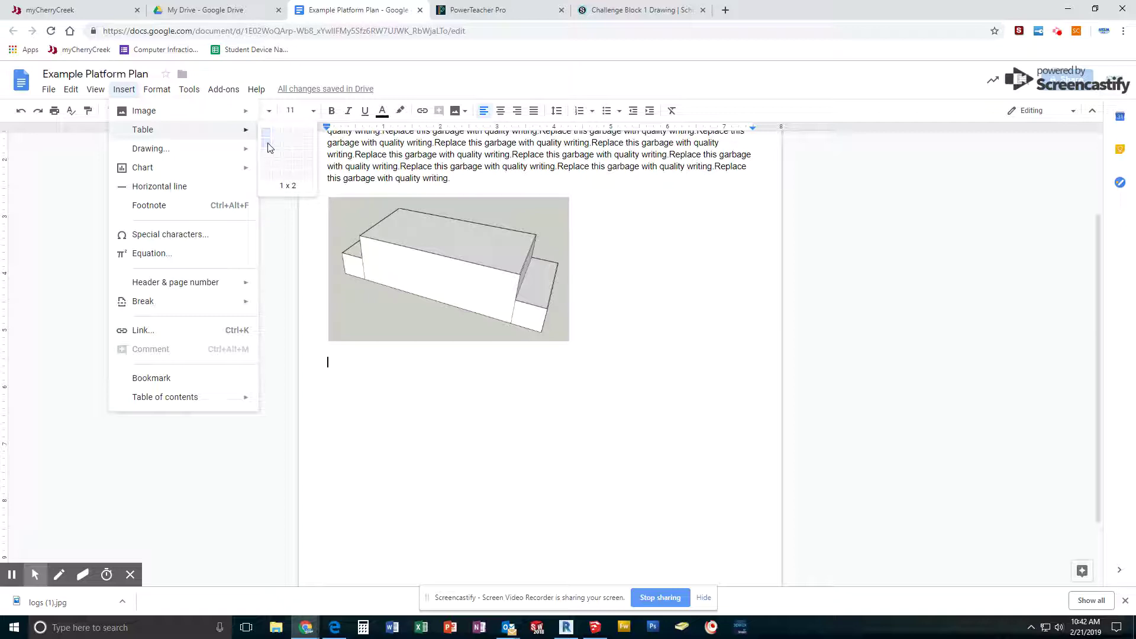
pyautogui.click(267, 147)
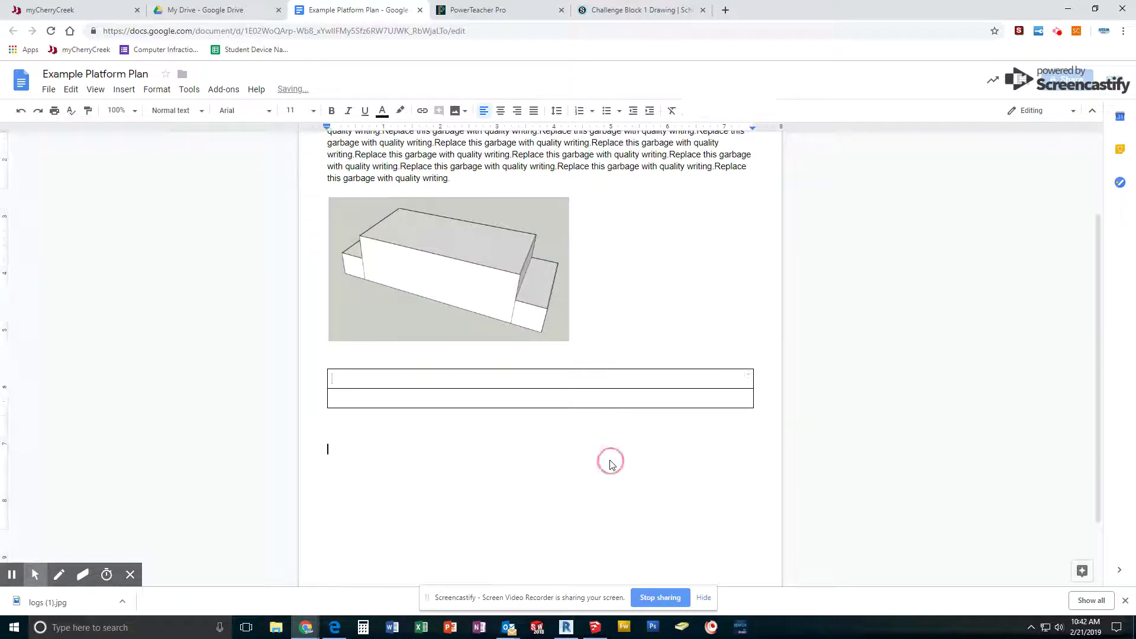
# Step: Move the image into the top cell, narrow the table to its width, and begin the caption below
pyautogui.click(534, 294)
pyautogui.moveTo(482, 284); pyautogui.dragTo(496, 380)
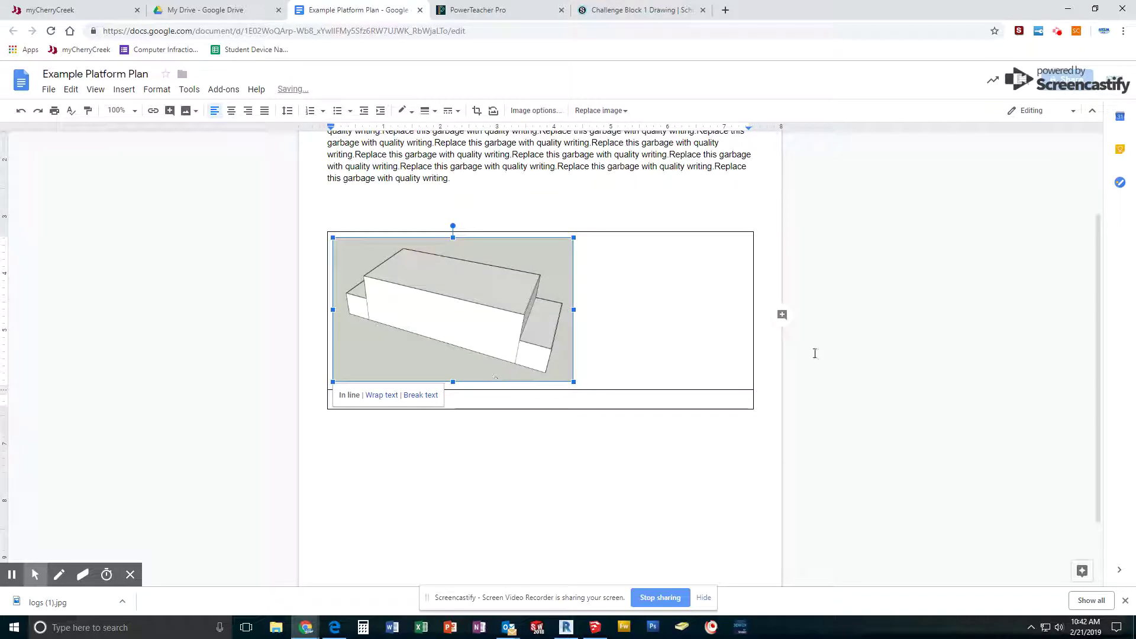
pyautogui.moveTo(753, 344); pyautogui.dragTo(575, 339)
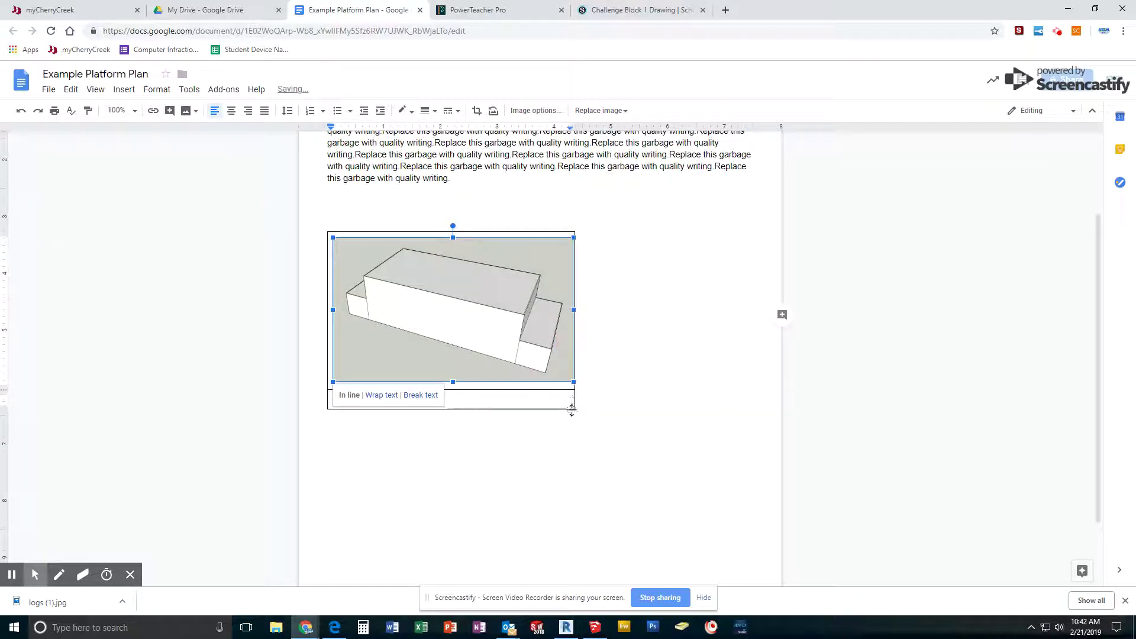
pyautogui.click(489, 404)
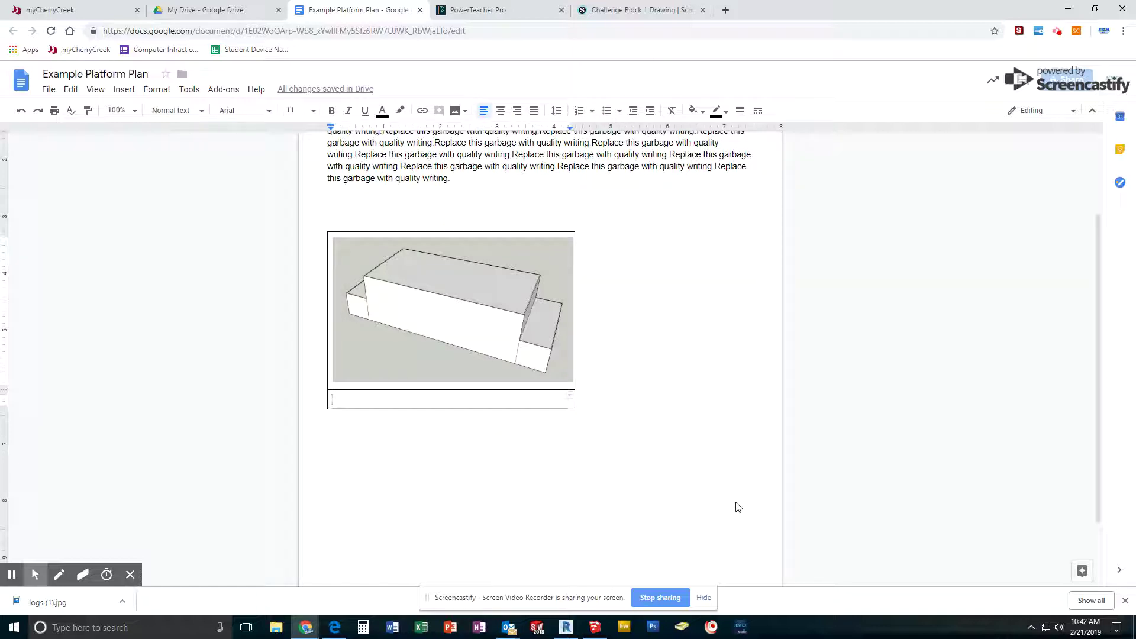
pyautogui.write('Whole Platform')
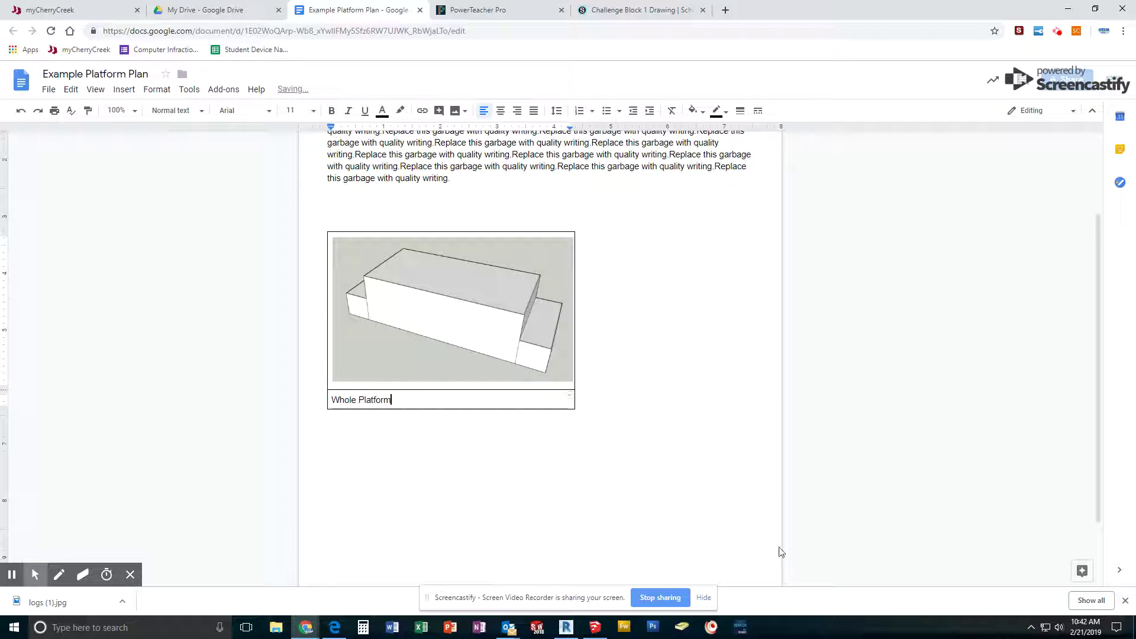
# Step: Select the image, the 'Whole Platform' caption, the table borders and the whole table in turn
pyautogui.click(661, 495)
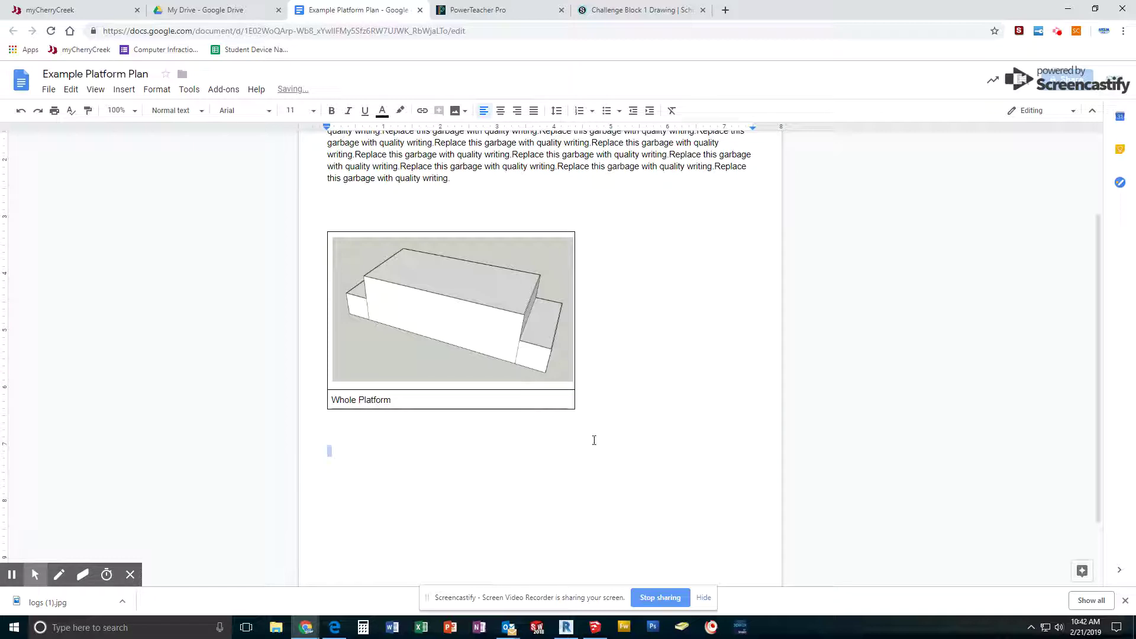
pyautogui.click(540, 289)
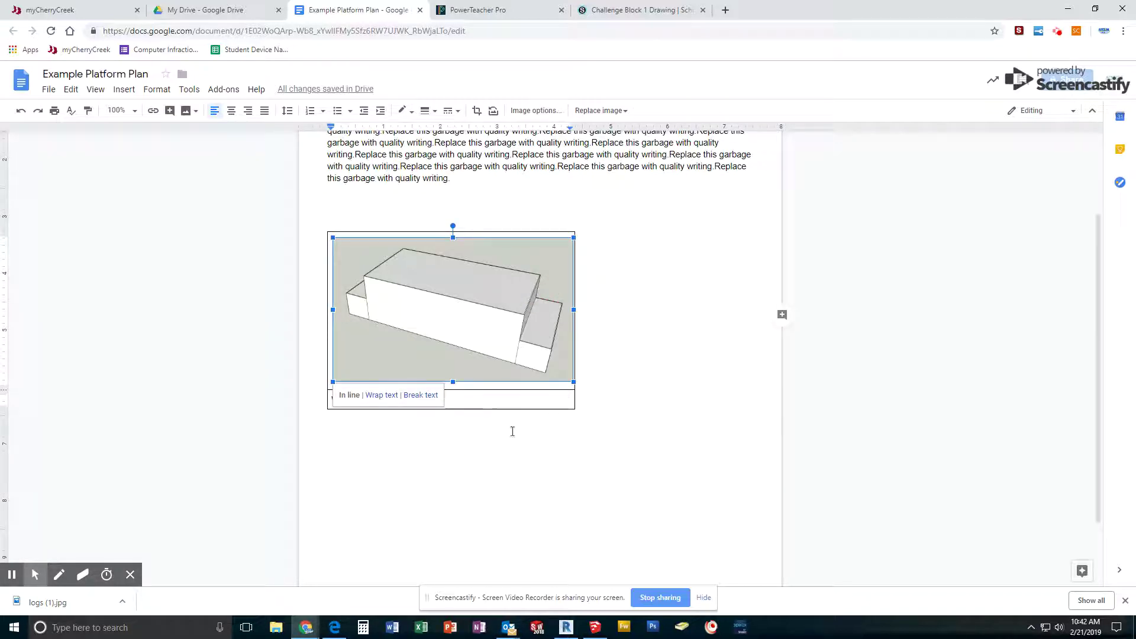
pyautogui.click(566, 406)
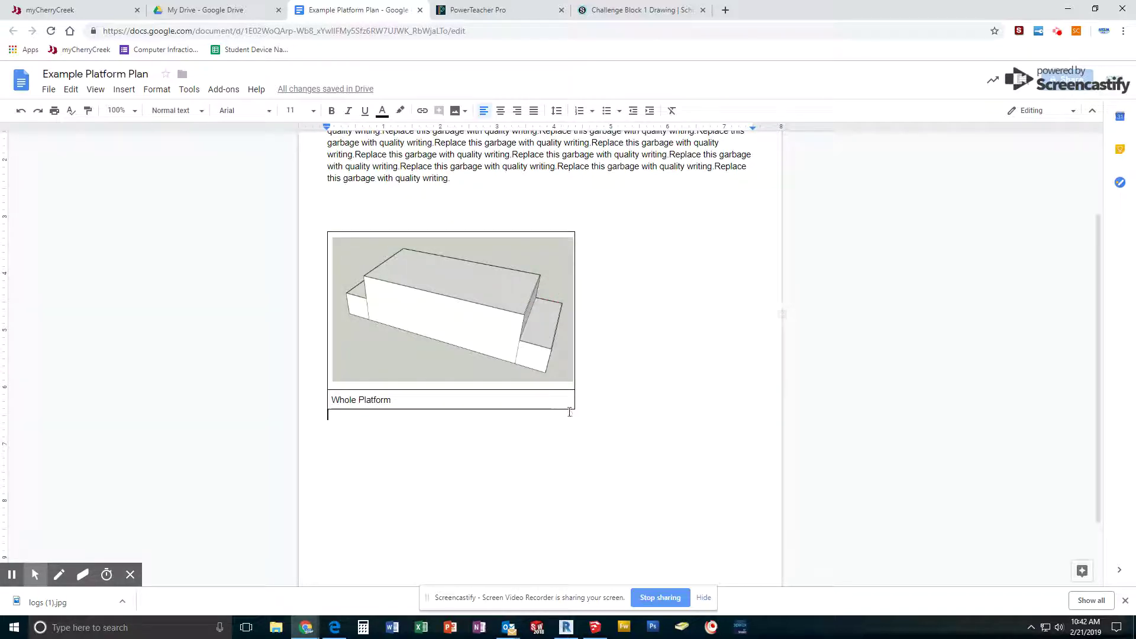
pyautogui.click(565, 407)
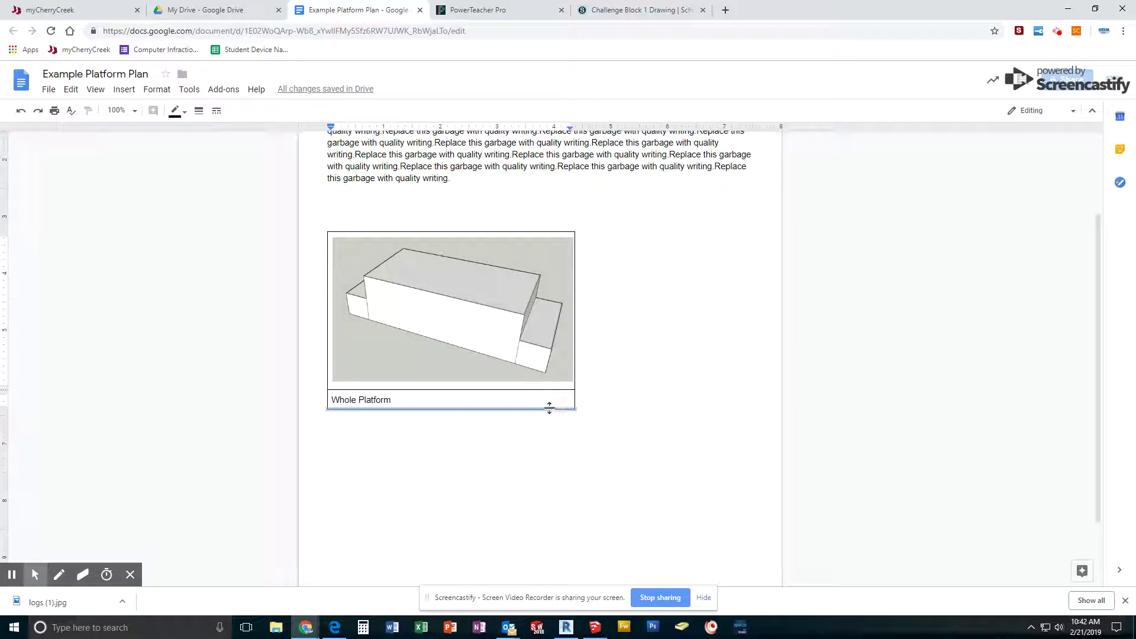
pyautogui.click(330, 226)
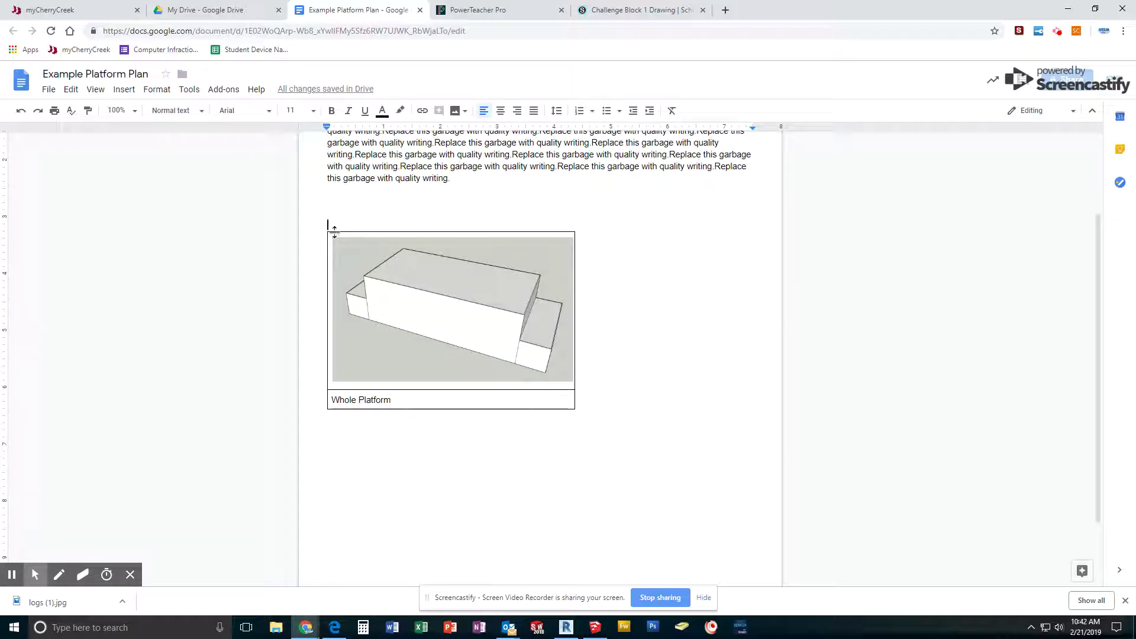
pyautogui.click(334, 233)
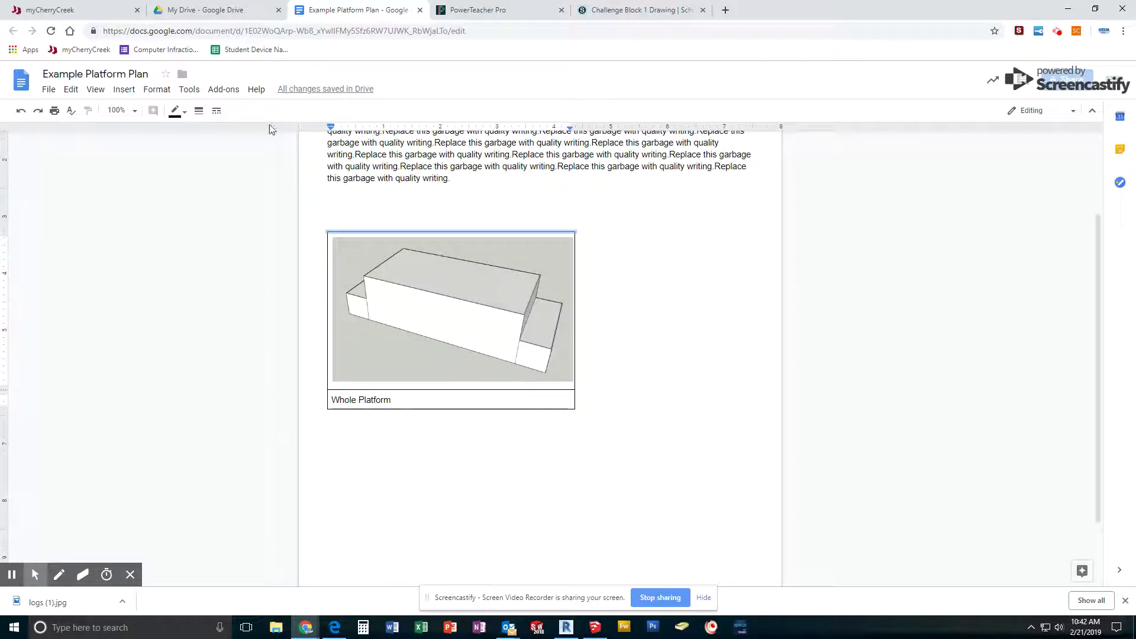
pyautogui.moveTo(343, 220); pyautogui.dragTo(372, 376)
pyautogui.click(456, 413)
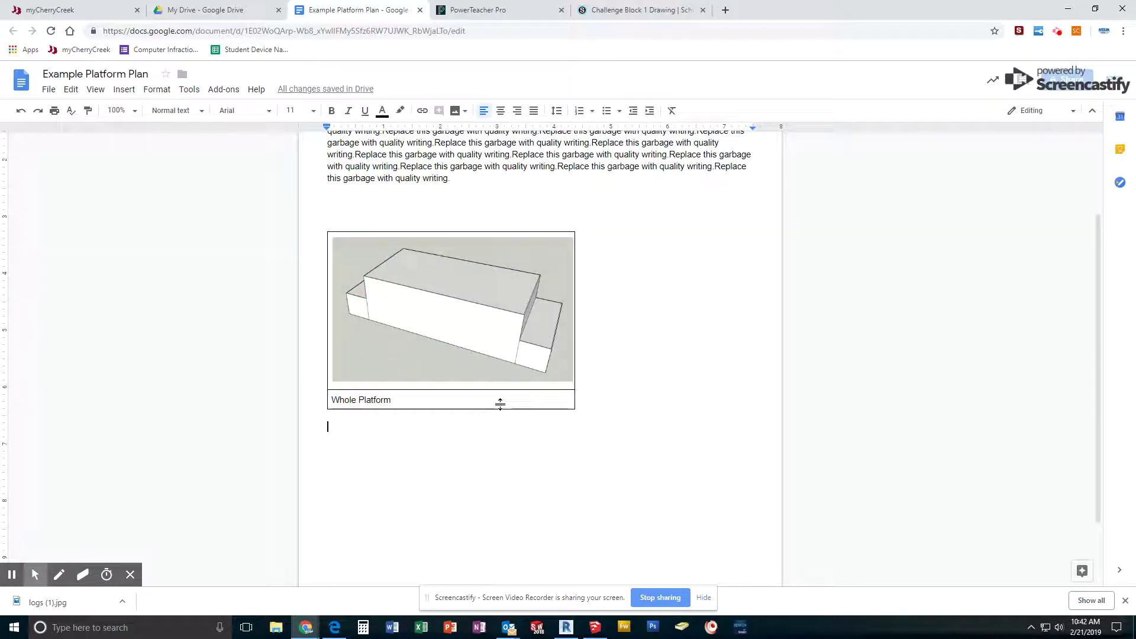
pyautogui.click(506, 390)
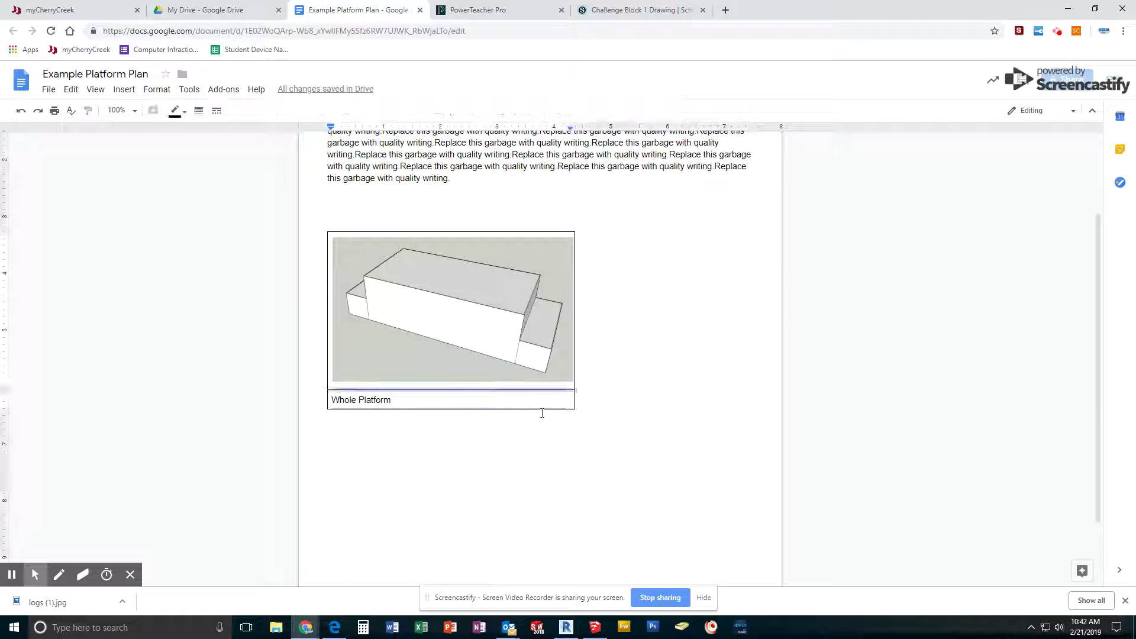
pyautogui.click(578, 407)
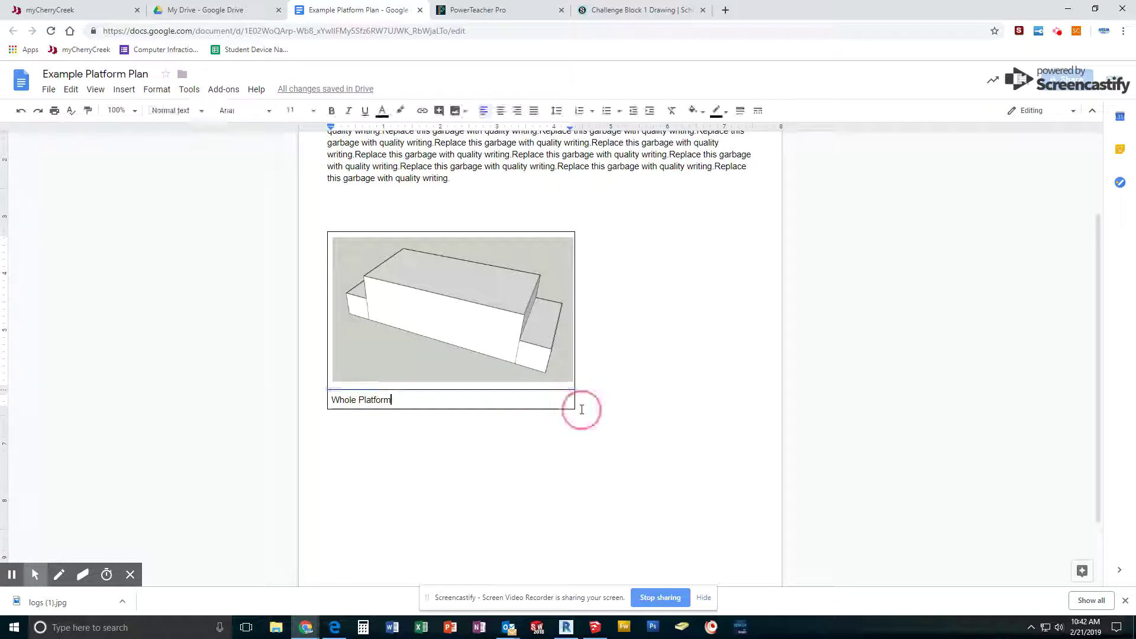
pyautogui.click(510, 326)
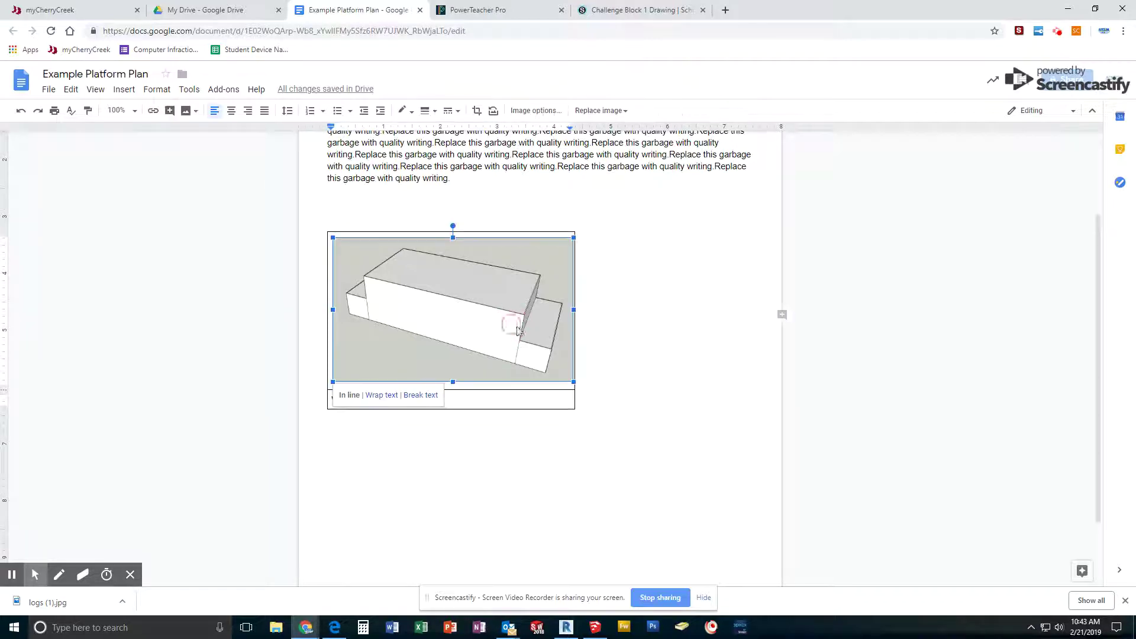
# Step: Move the platform image out of the table's top cell and into the description paragraph
pyautogui.moveTo(435, 328); pyautogui.dragTo(373, 197)
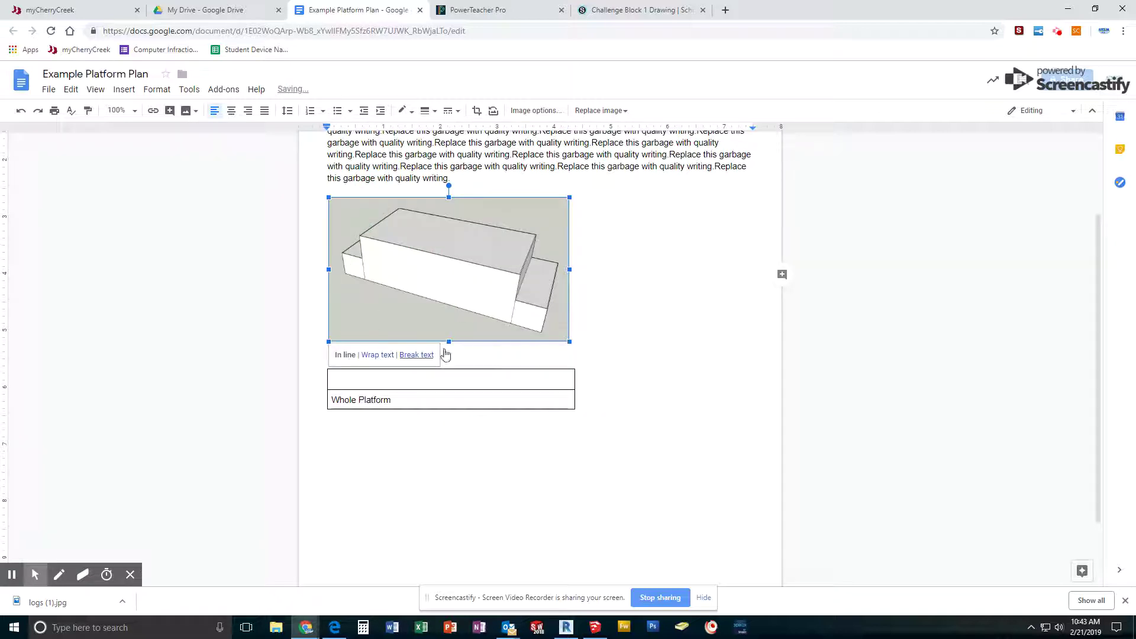
pyautogui.scroll(2, 540, 352)
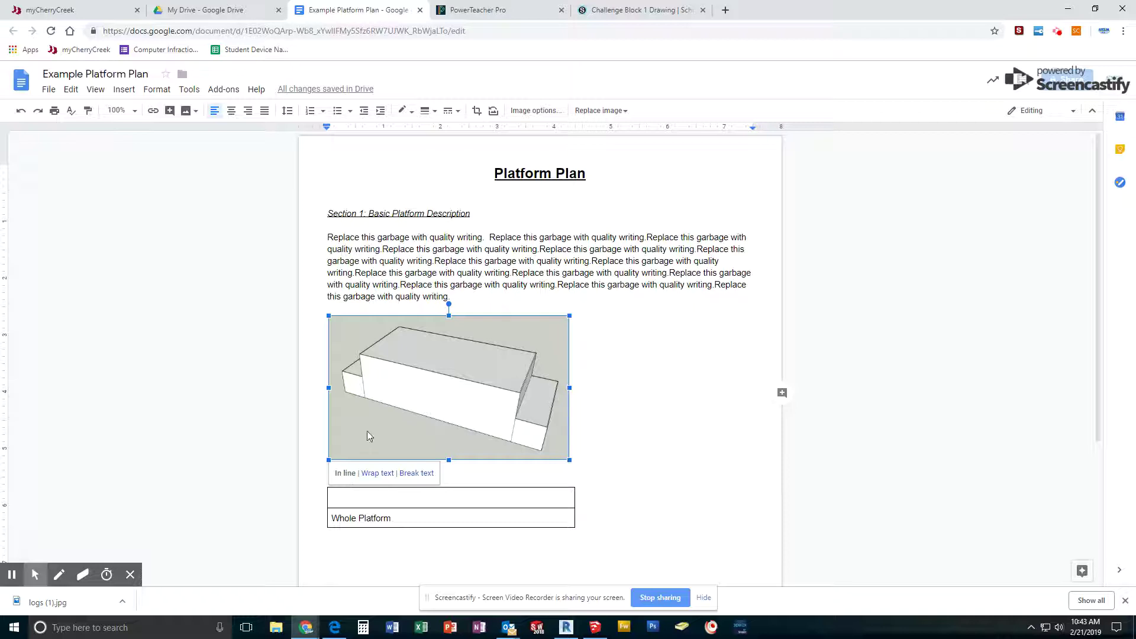
pyautogui.moveTo(364, 380); pyautogui.dragTo(329, 264)
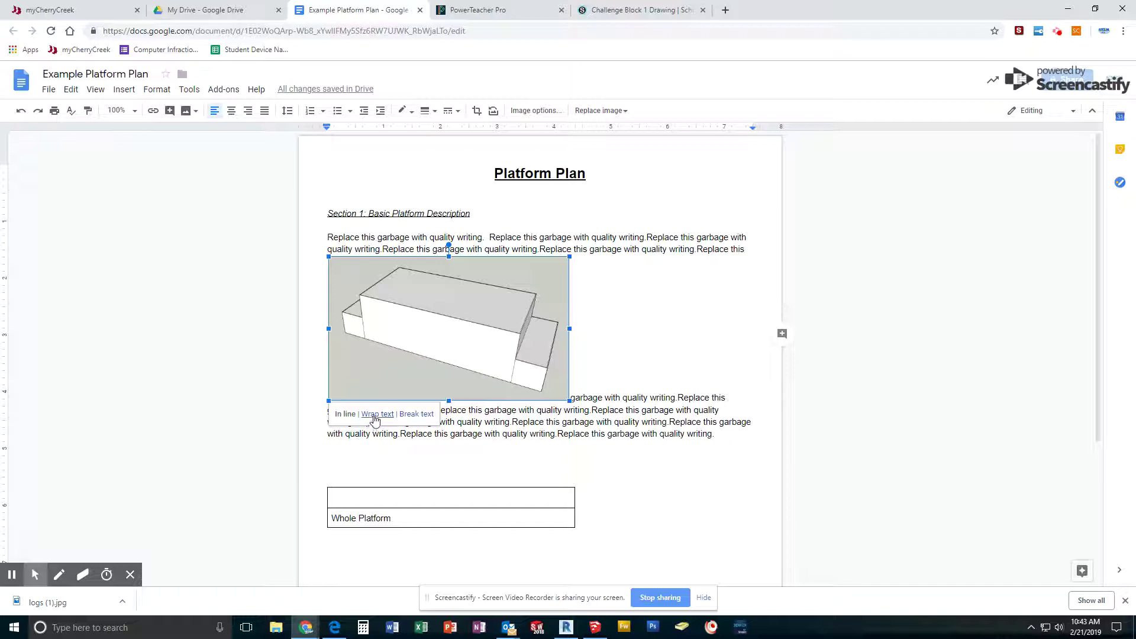
# Step: Set the platform image to Wrap text with a 1/4" margin
pyautogui.click(378, 414)
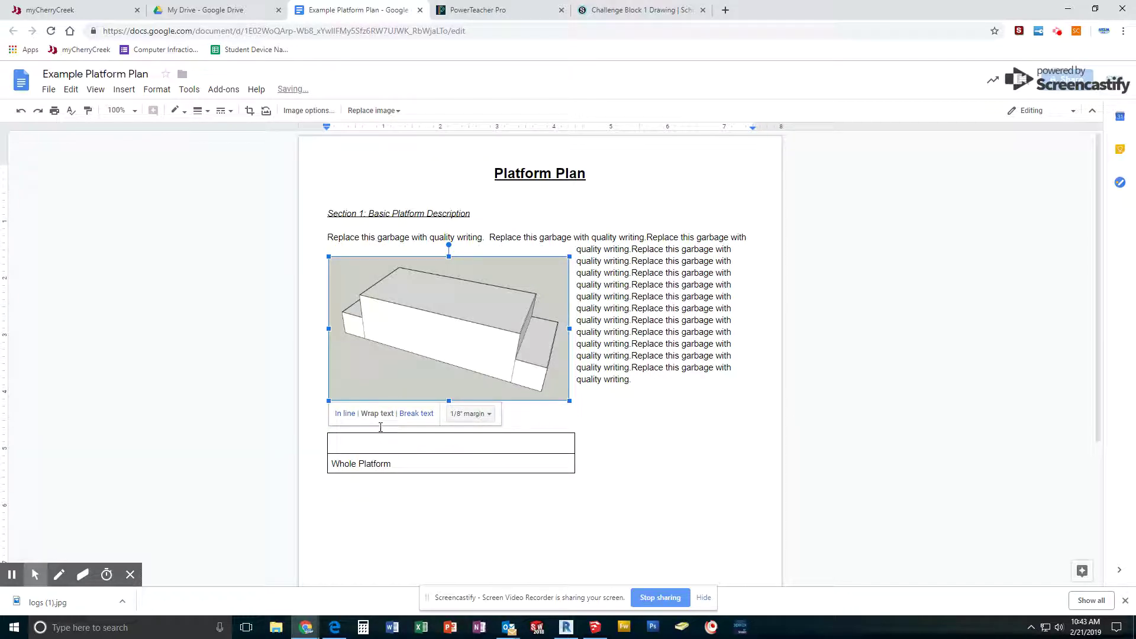
pyautogui.click(421, 416)
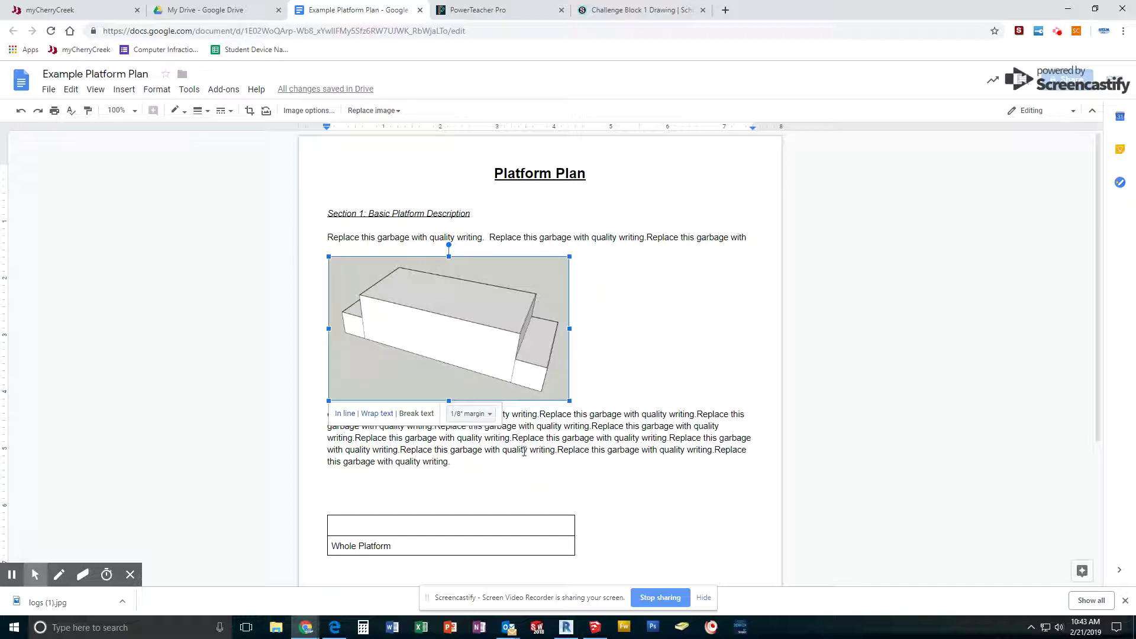
pyautogui.click(377, 414)
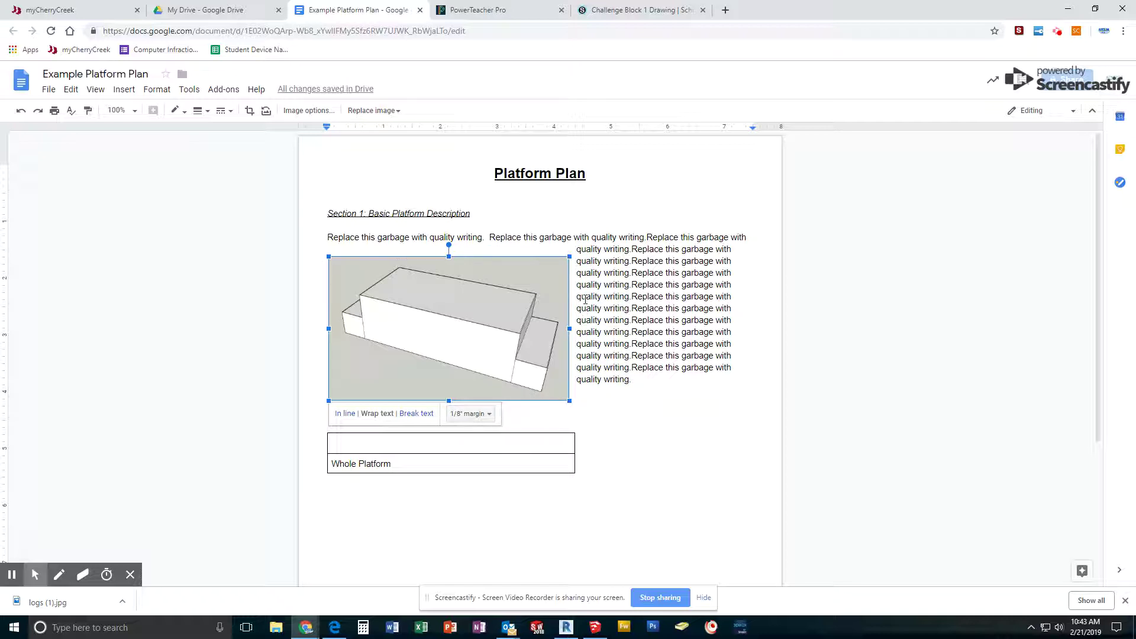
pyautogui.click(489, 416)
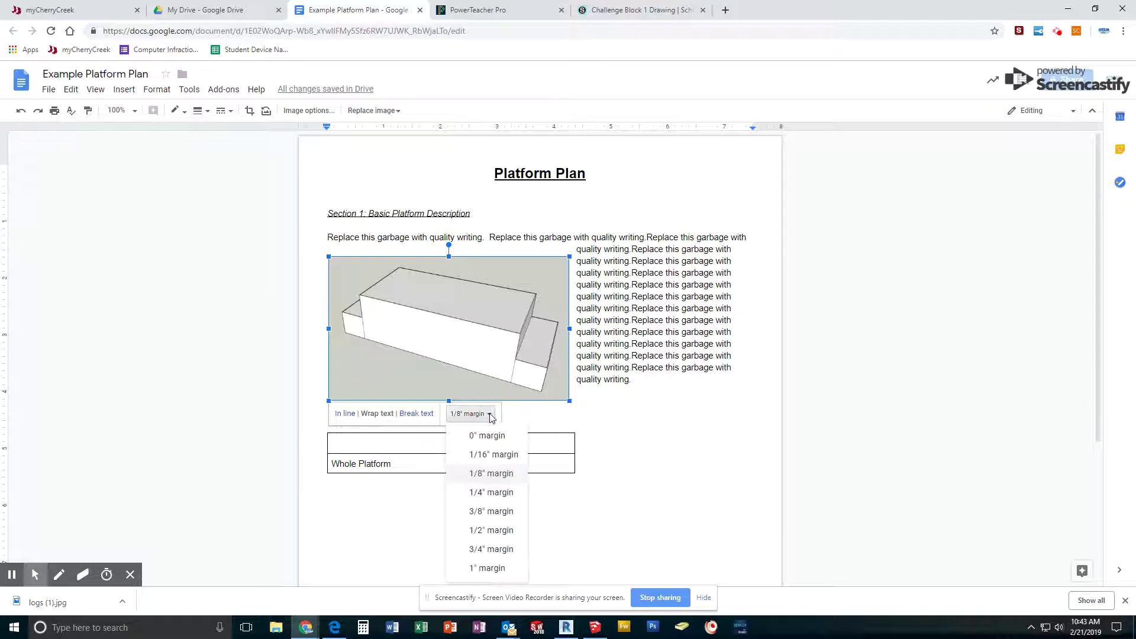
pyautogui.click(492, 493)
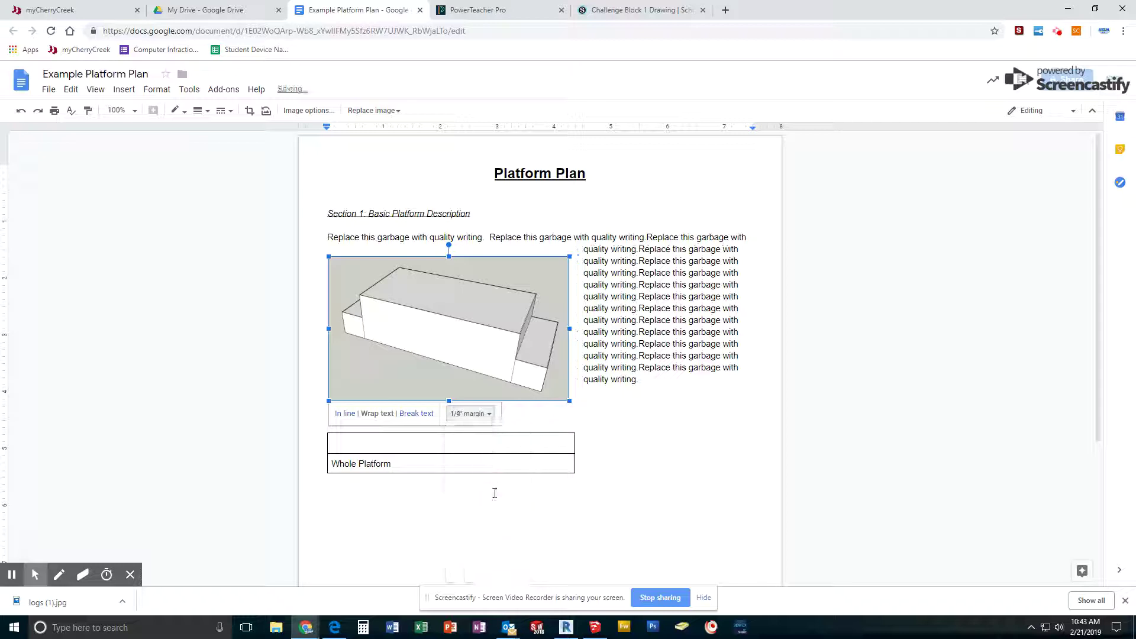
# Step: Move the wrapped image down below the description paragraph, beside the caption table
pyautogui.click(601, 414)
pyautogui.click(558, 379)
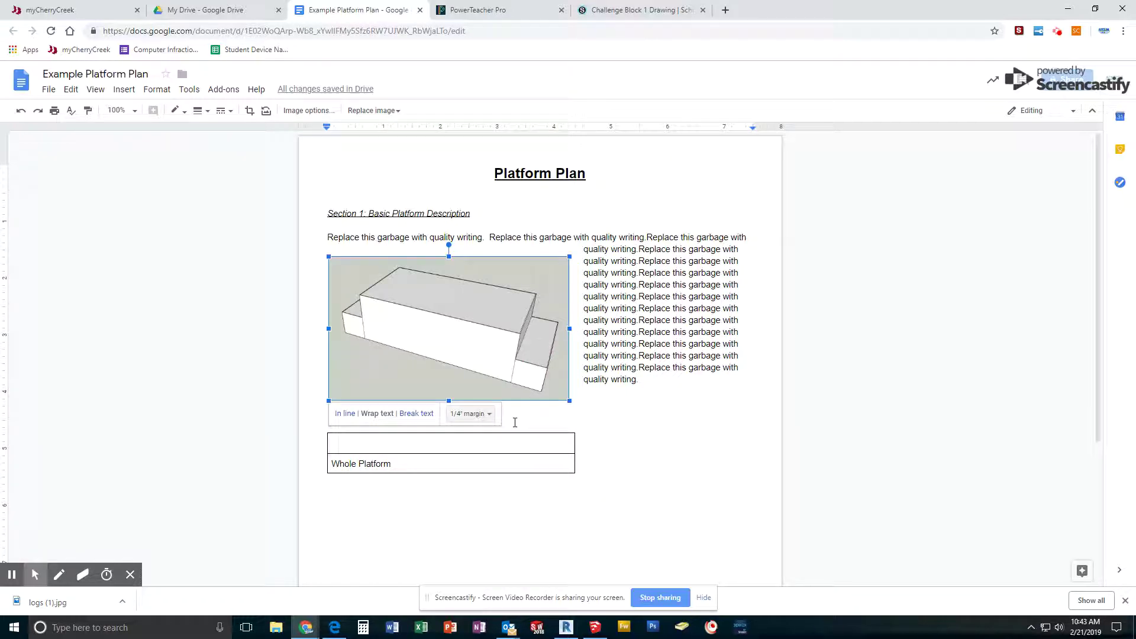
pyautogui.moveTo(523, 386); pyautogui.dragTo(477, 445)
pyautogui.click(589, 469)
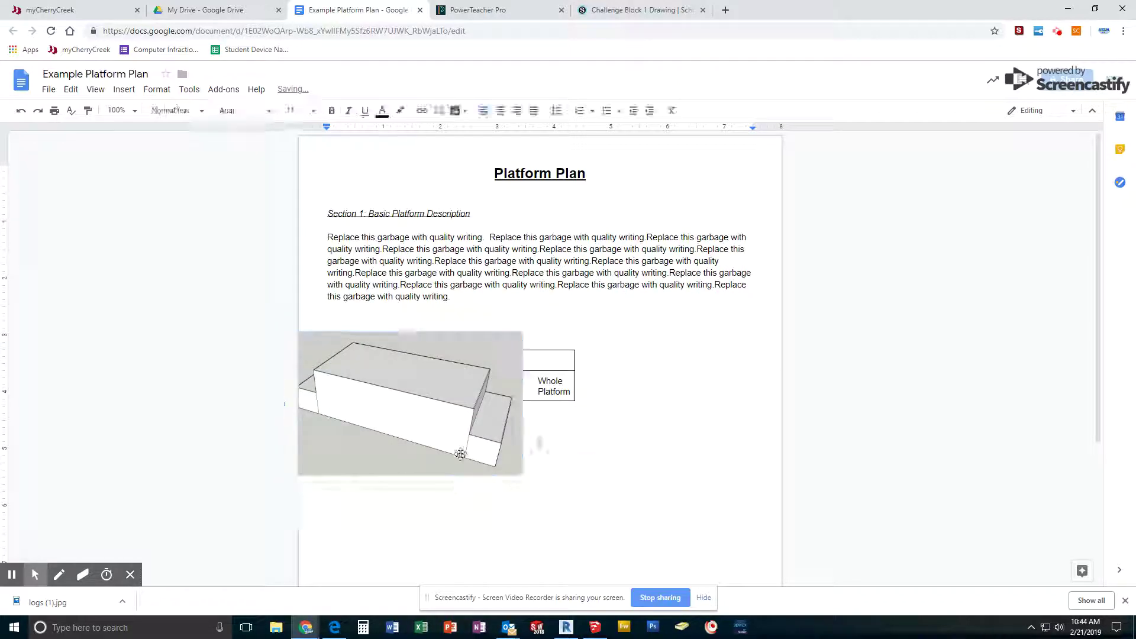
# Step: Set the image to In line and place it in the table's top cell above 'Whole Platform'
pyautogui.click(453, 432)
pyautogui.click(296, 491)
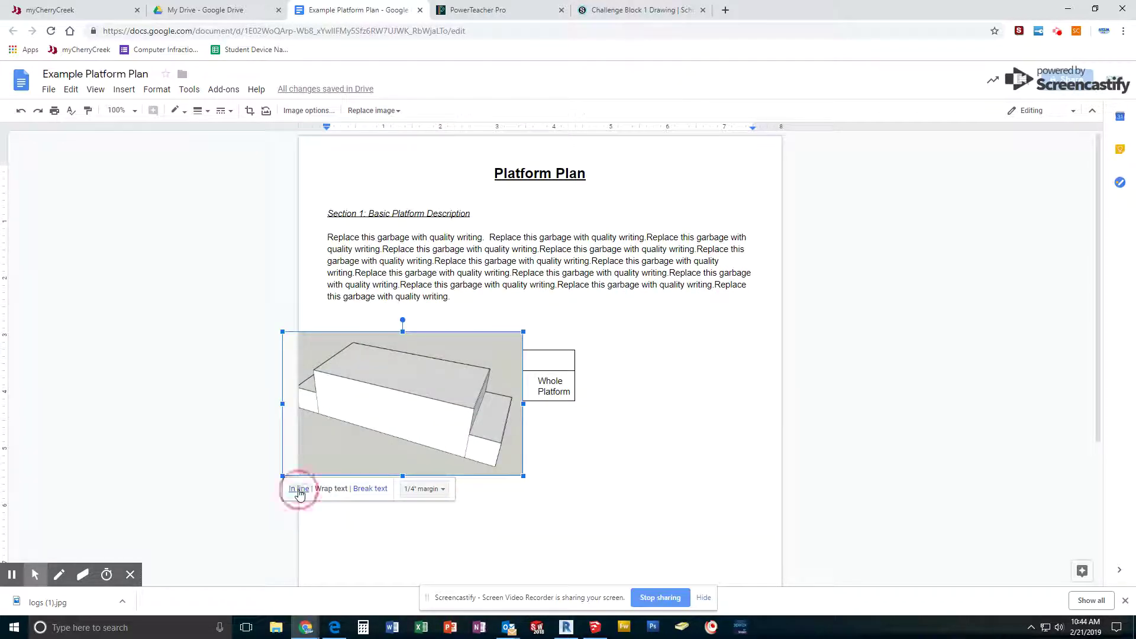
pyautogui.moveTo(427, 421); pyautogui.dragTo(425, 497)
pyautogui.click(601, 556)
pyautogui.click(563, 526)
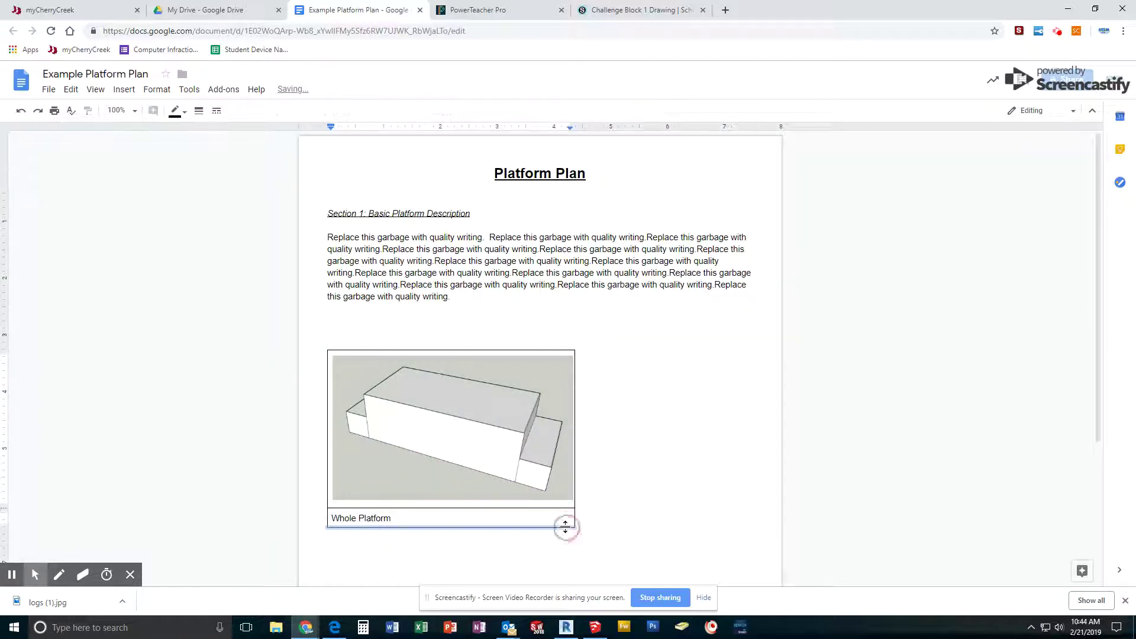
# Step: Select the empty line and table, then move to the line above and open and close Insert
pyautogui.click(355, 349)
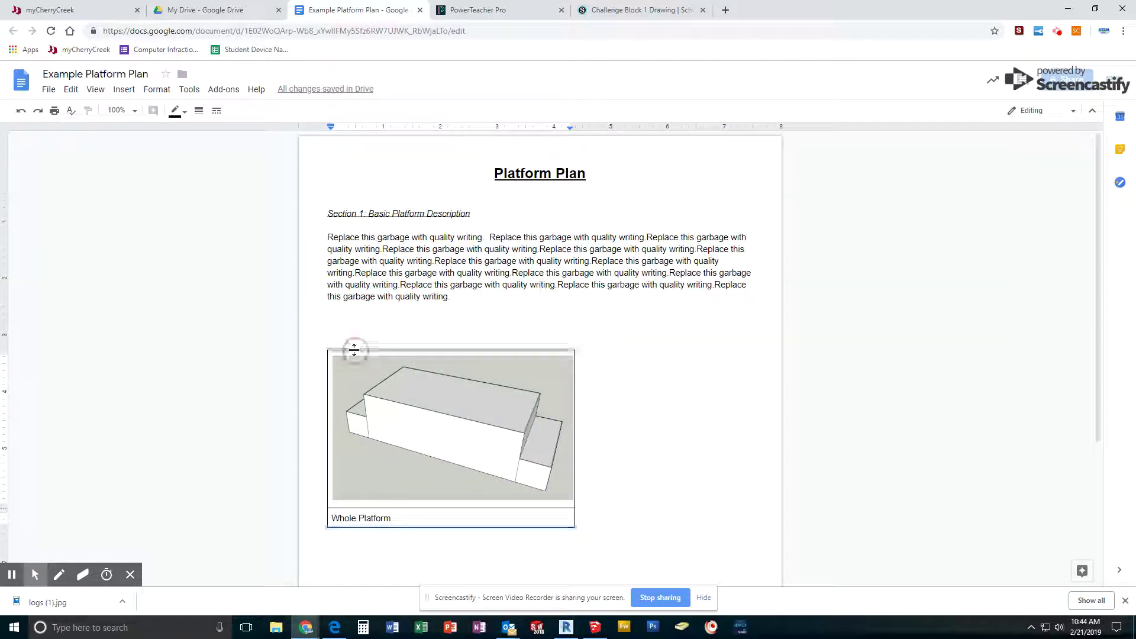
pyautogui.moveTo(326, 338); pyautogui.dragTo(408, 503)
pyautogui.click(331, 331)
pyautogui.click(336, 341)
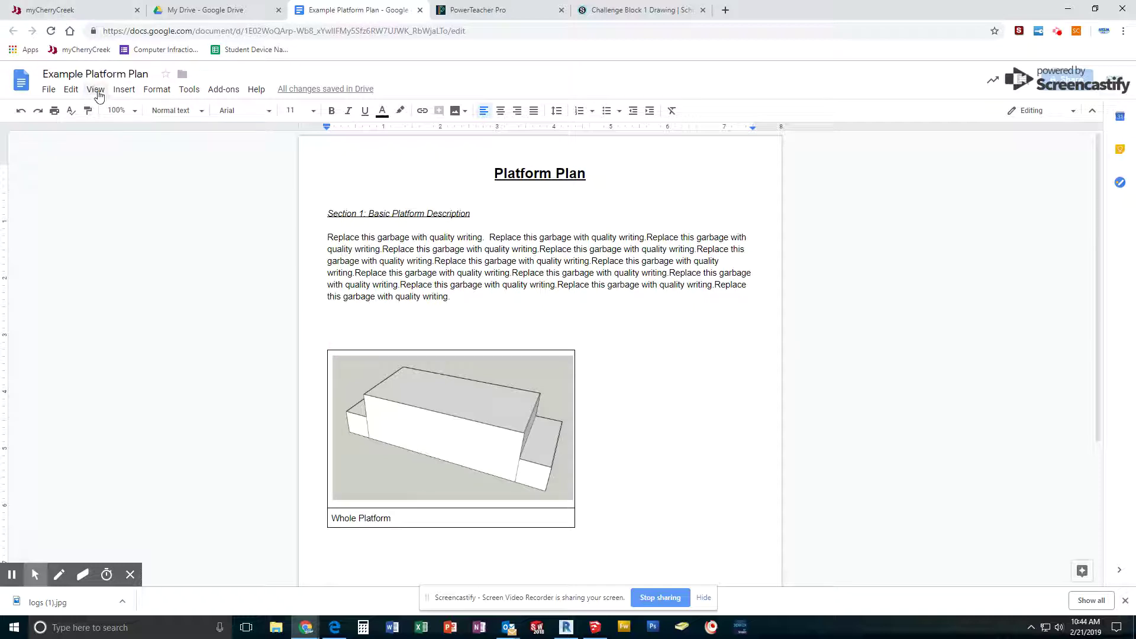
pyautogui.click(120, 92)
pyautogui.click(120, 90)
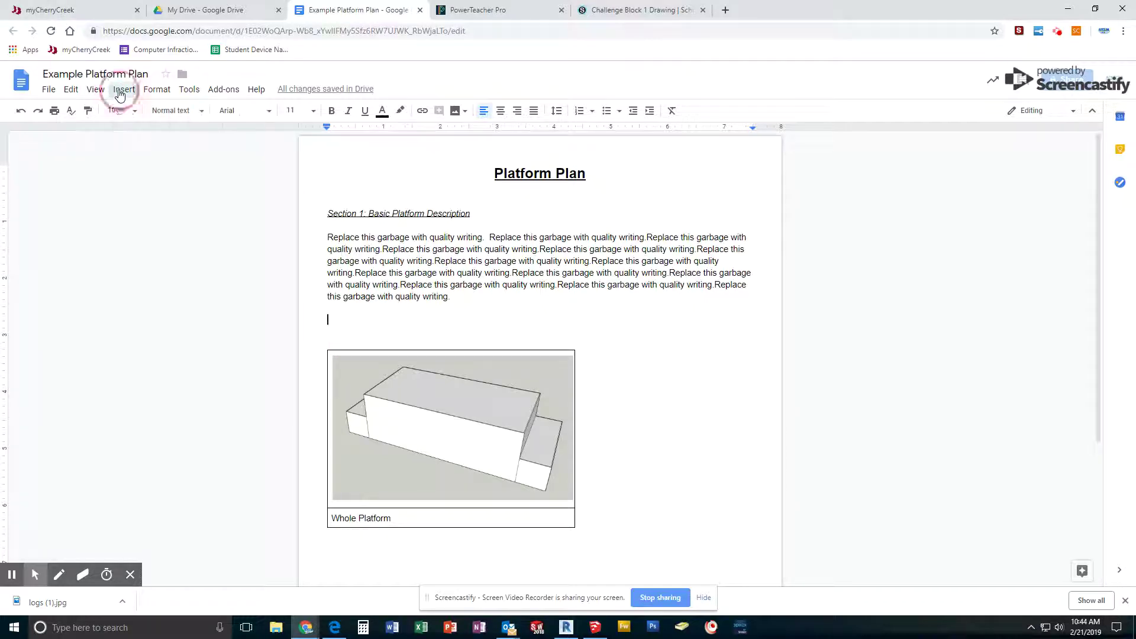